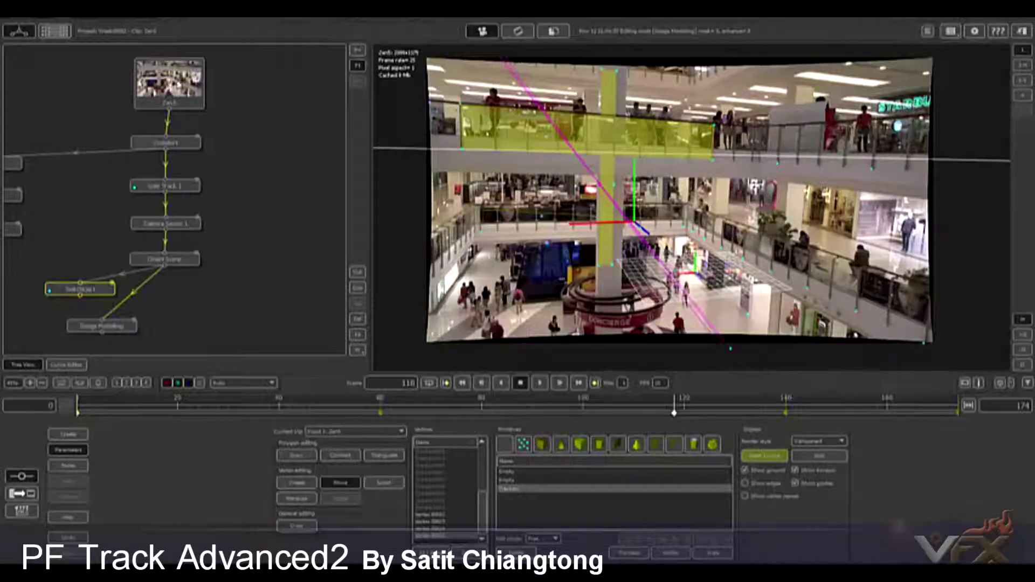
Step: Open the source clip node and review its camera preset and frame rate
double_click(169, 84)
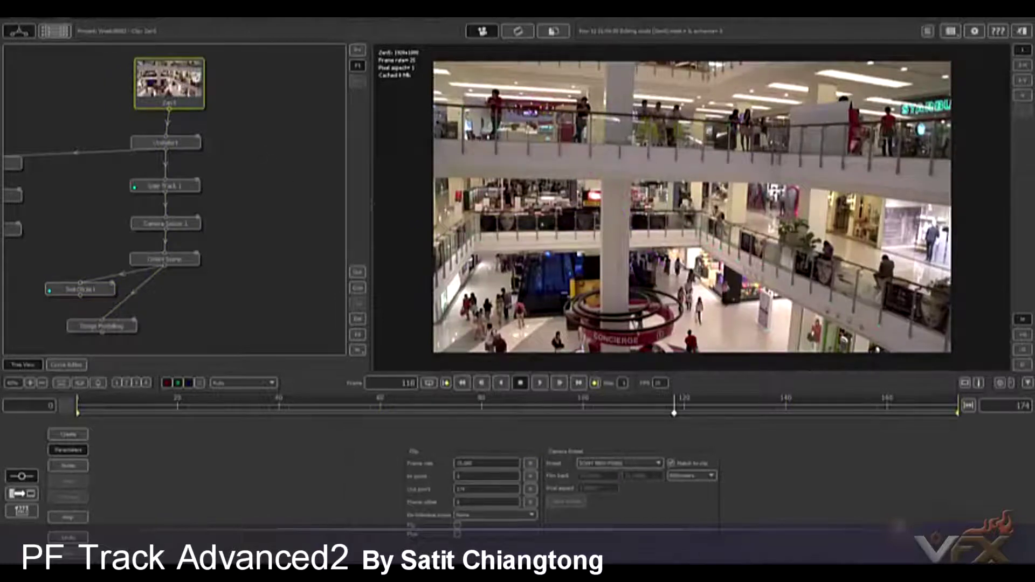
left_click(168, 143)
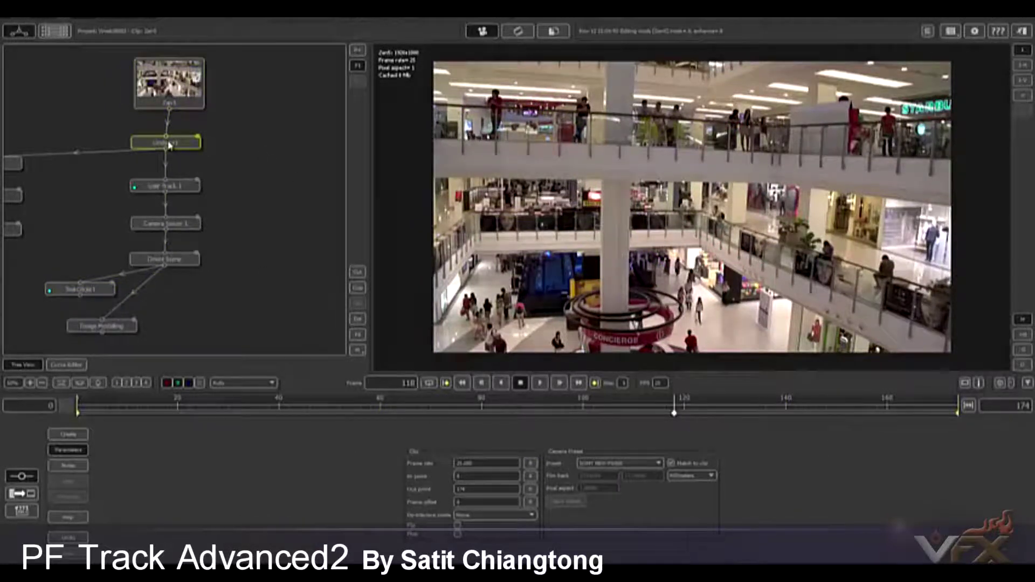
left_click(167, 97)
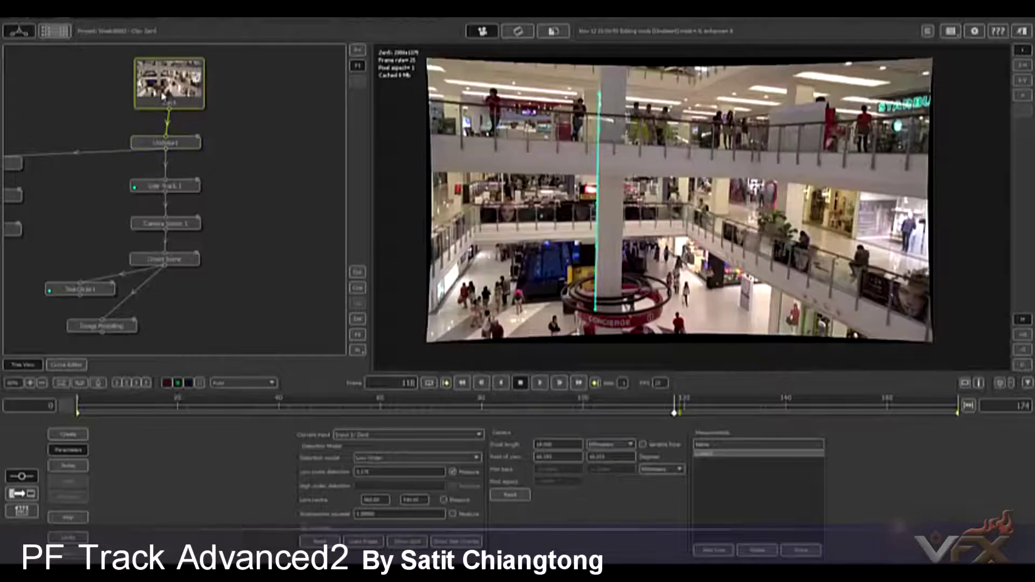
left_click(596, 465)
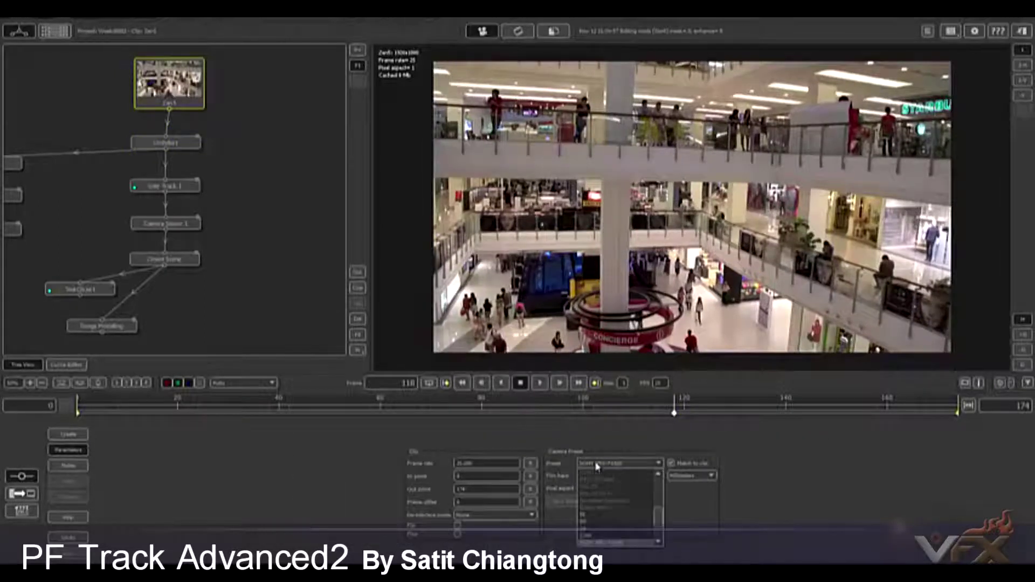
left_click(597, 465)
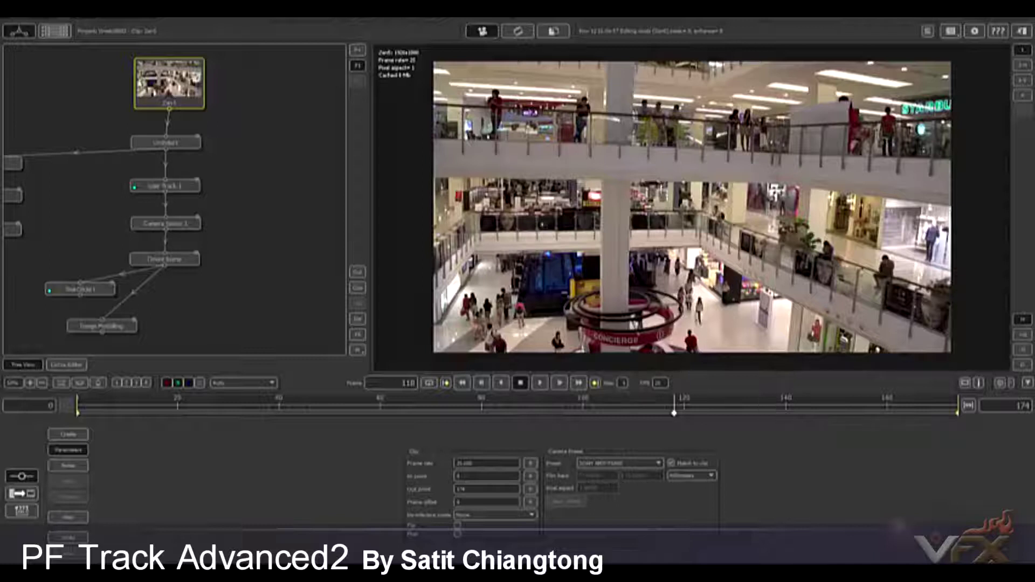
double_click(482, 463)
Step: Open the Undistort node, check the pillar's straightening line at frames 0 and 119, and review the focal length
left_click(182, 143)
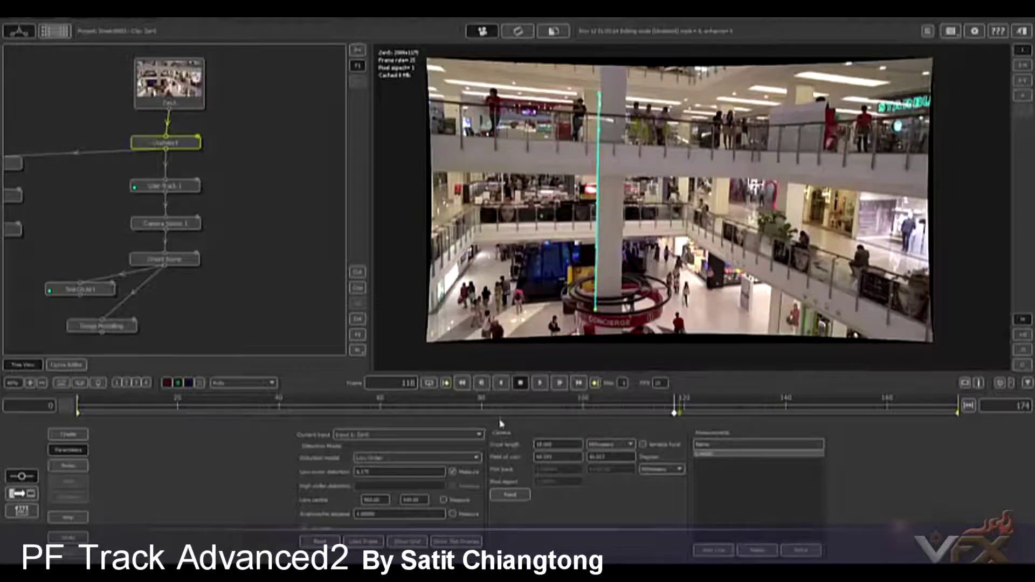
left_click_drag(515, 412, 81, 398)
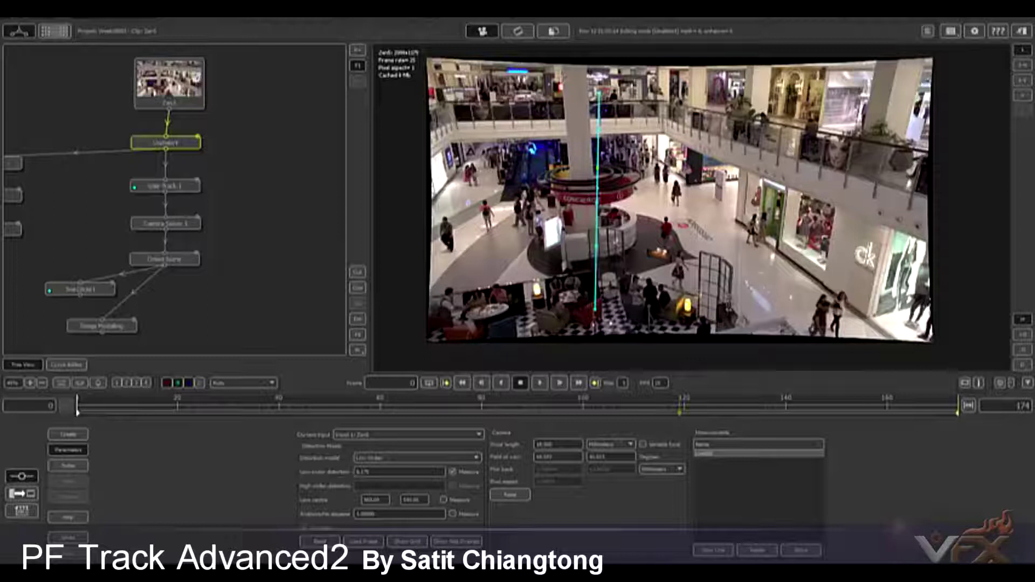
left_click_drag(78, 412, 683, 418)
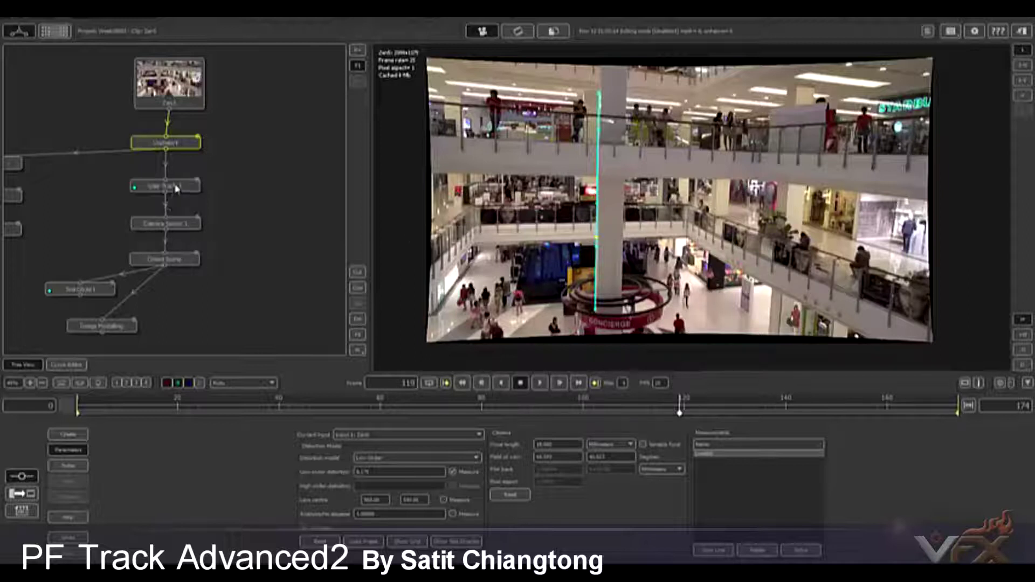
double_click(561, 445)
Step: Open the User Track 1 node and examine the tracker paths along the balcony railing up close
left_click(173, 187)
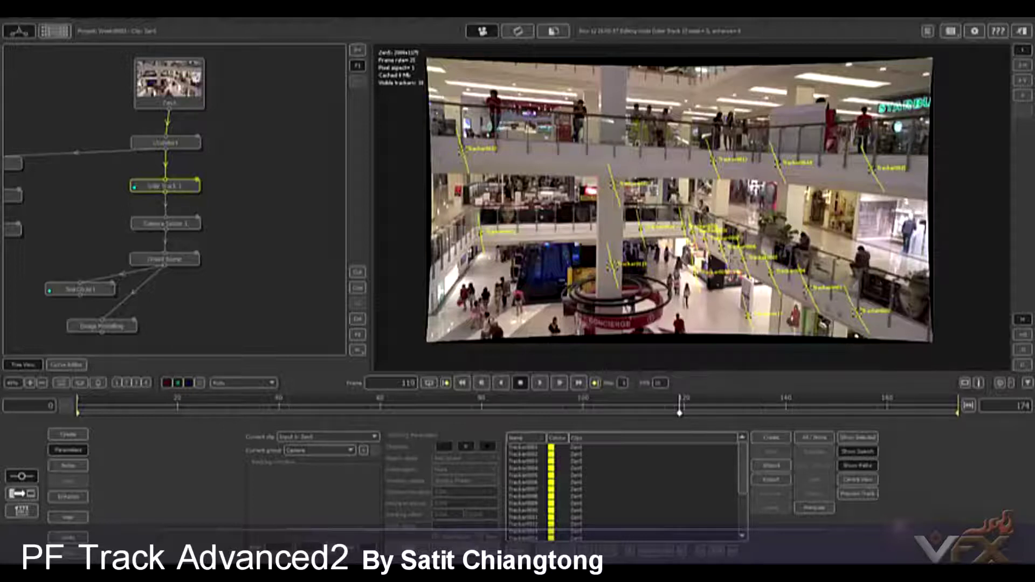
scroll(728, 257, "up", 3)
scroll(706, 194, "up", 5)
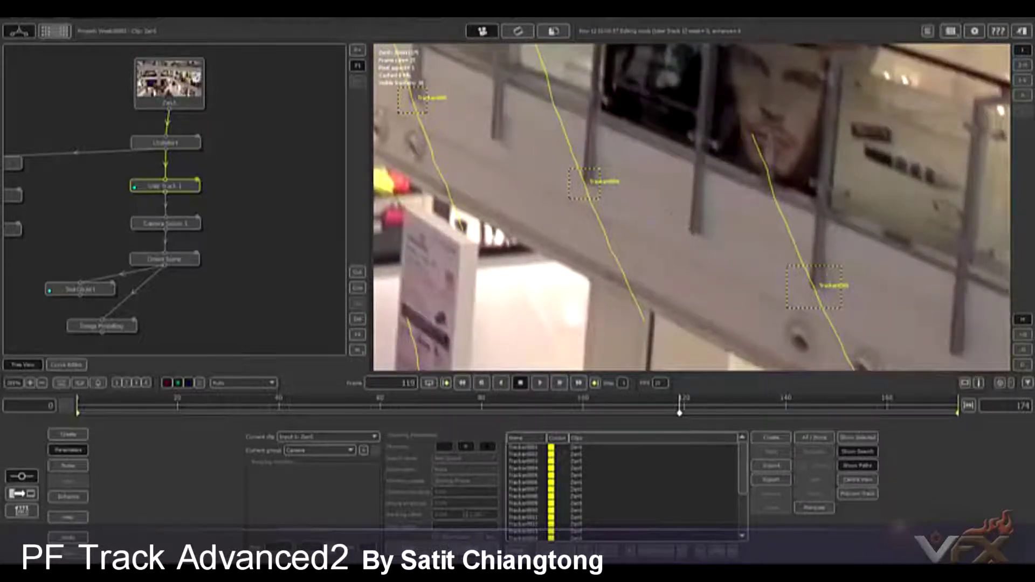
scroll(828, 277, "down", 5)
middle_click_drag(675, 280, 649, 272)
Step: In the Orient Scene node, set the distance between two neighbouring railing trackers to 2 to scale the scene
left_click(173, 265)
double_click(173, 264)
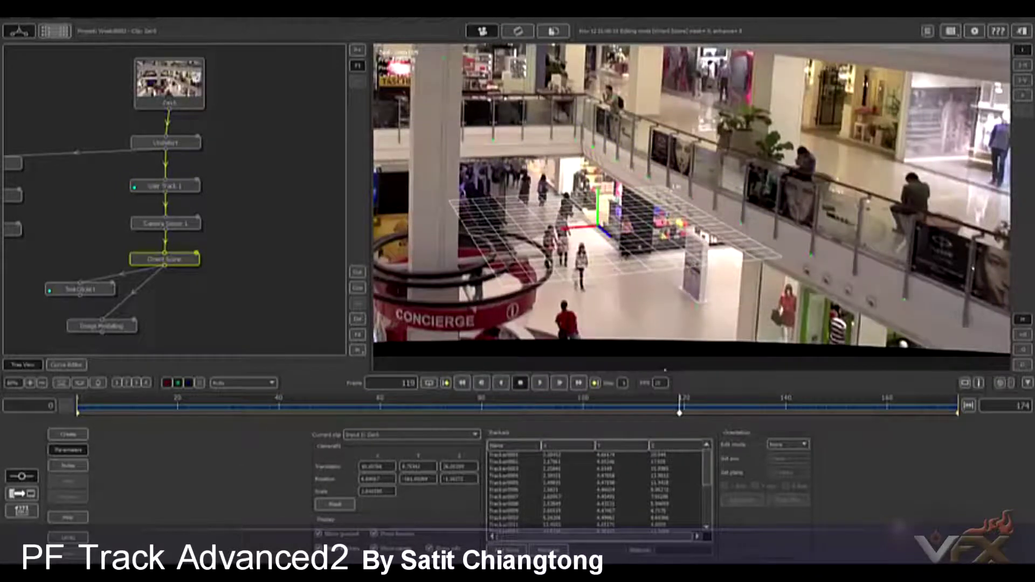
scroll(676, 187, "up", 5)
middle_click_drag(694, 160, 666, 193)
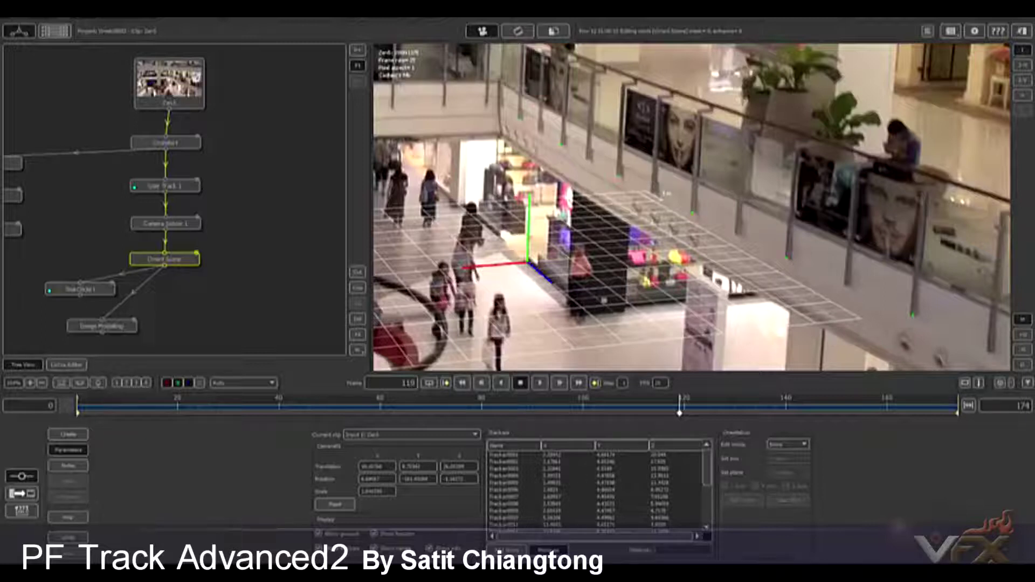
left_click_drag(612, 167, 710, 233)
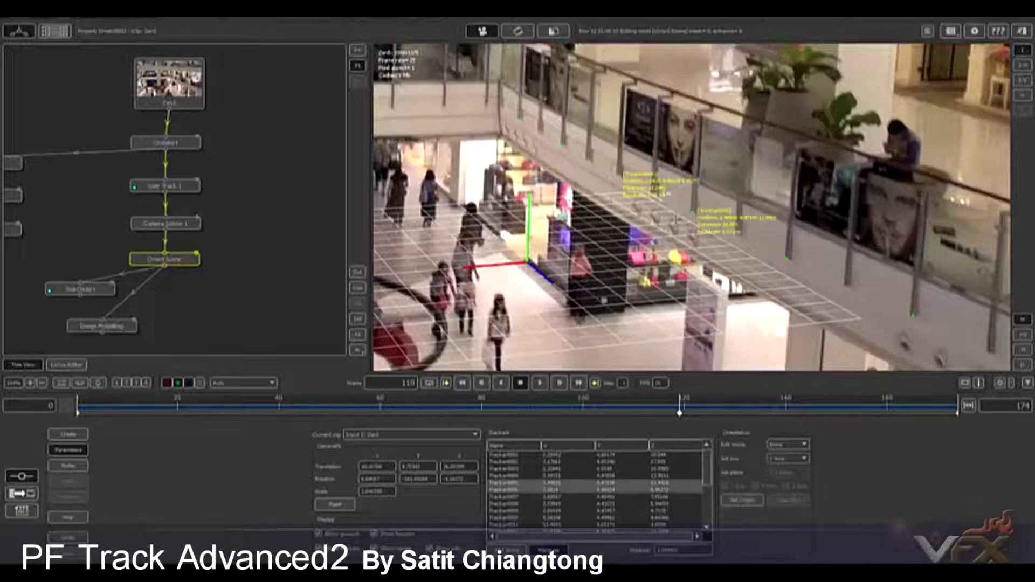
double_click(670, 550)
type("2")
key("Return")
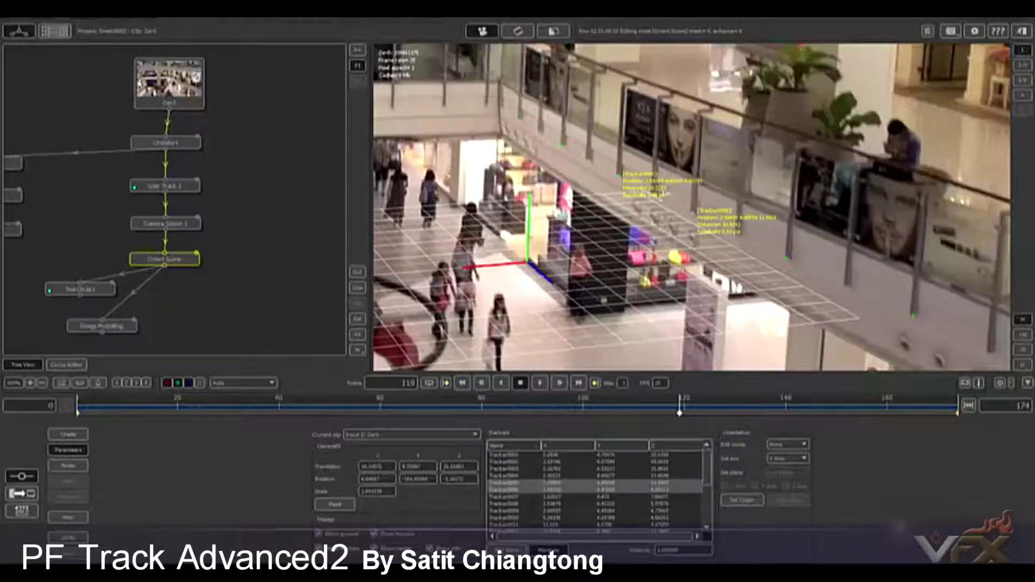
left_click(653, 220)
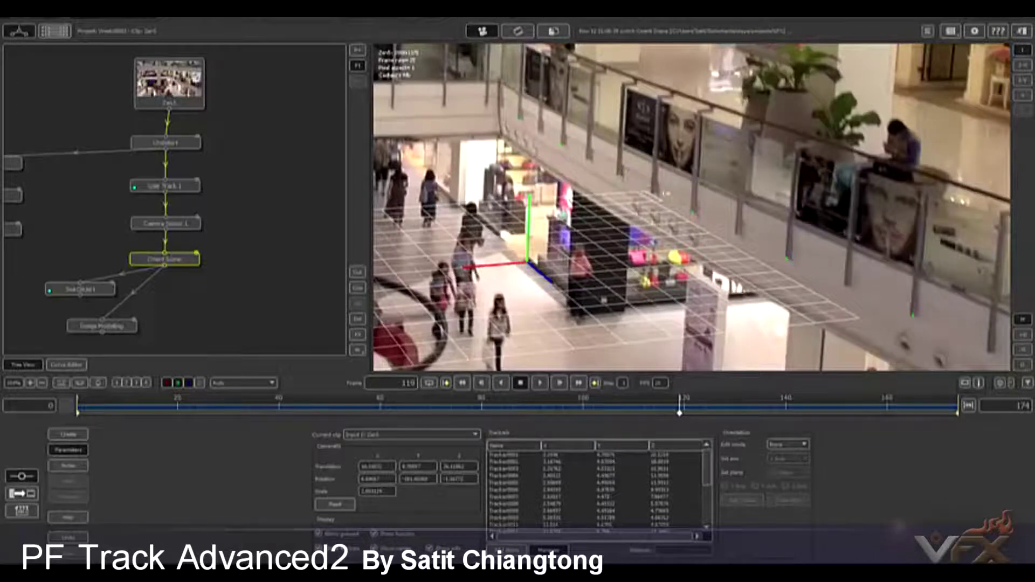
Step: Open the Test Object node and examine the thumb tacks placed on the trackers against the whole frame
scroll(704, 287, "down", 4)
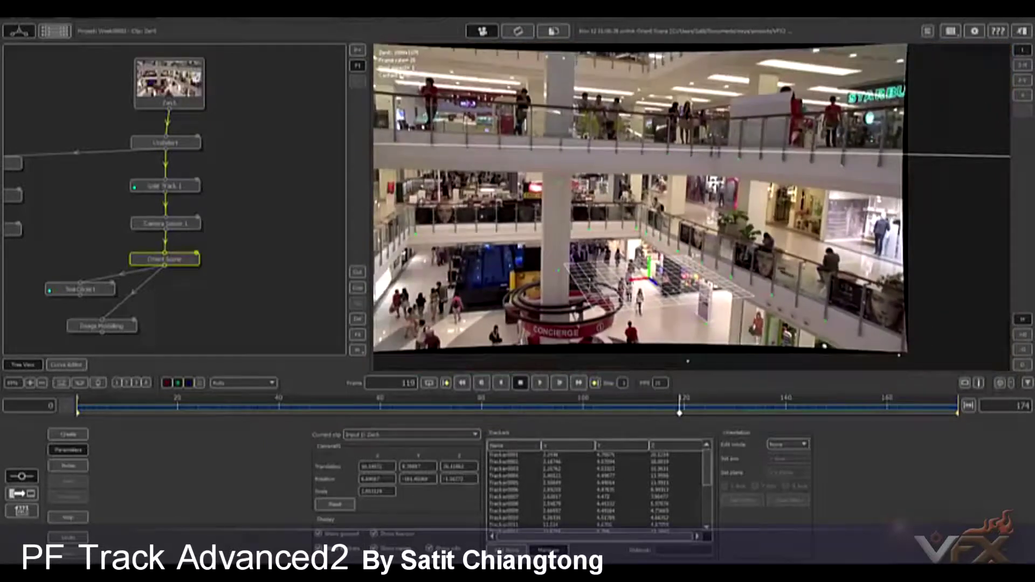
scroll(707, 294, "down", 2)
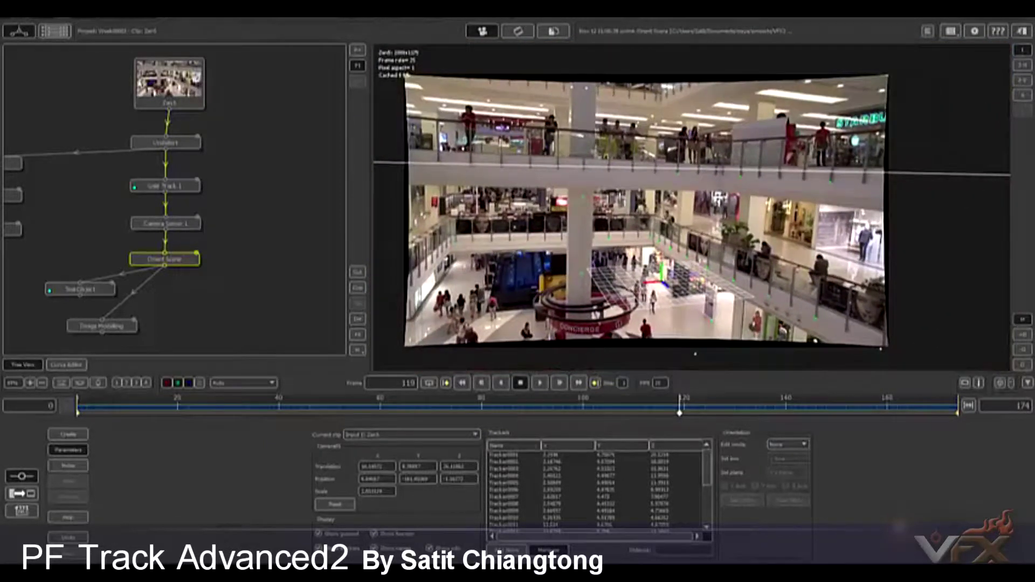
scroll(677, 268, "up", 6)
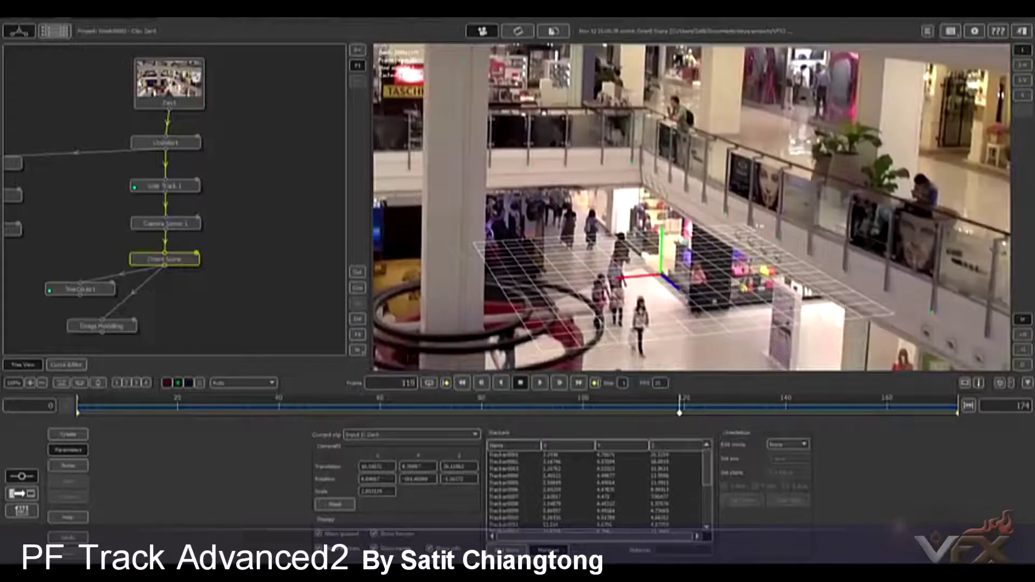
left_click_drag(113, 326, 152, 326)
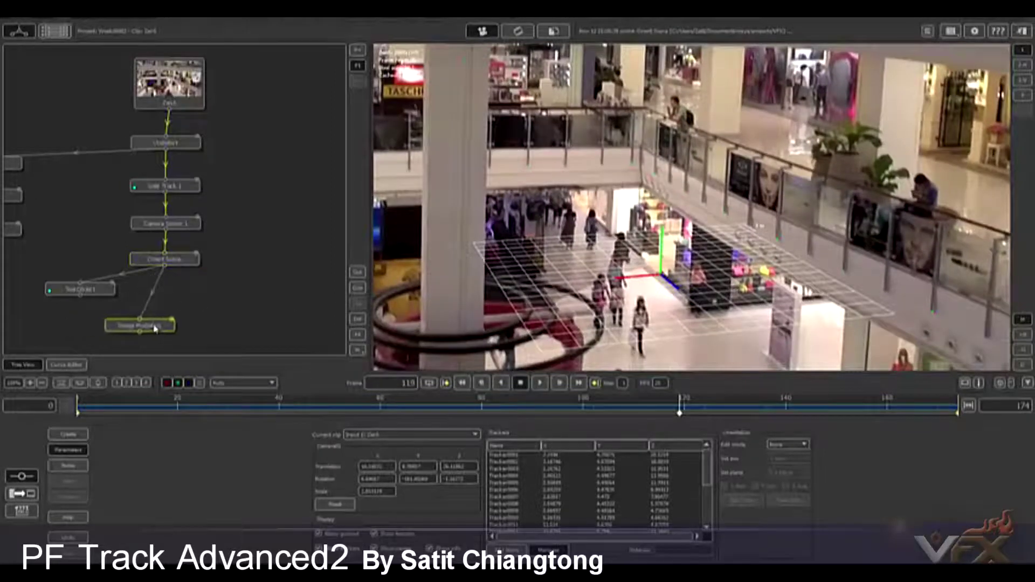
left_click(100, 294)
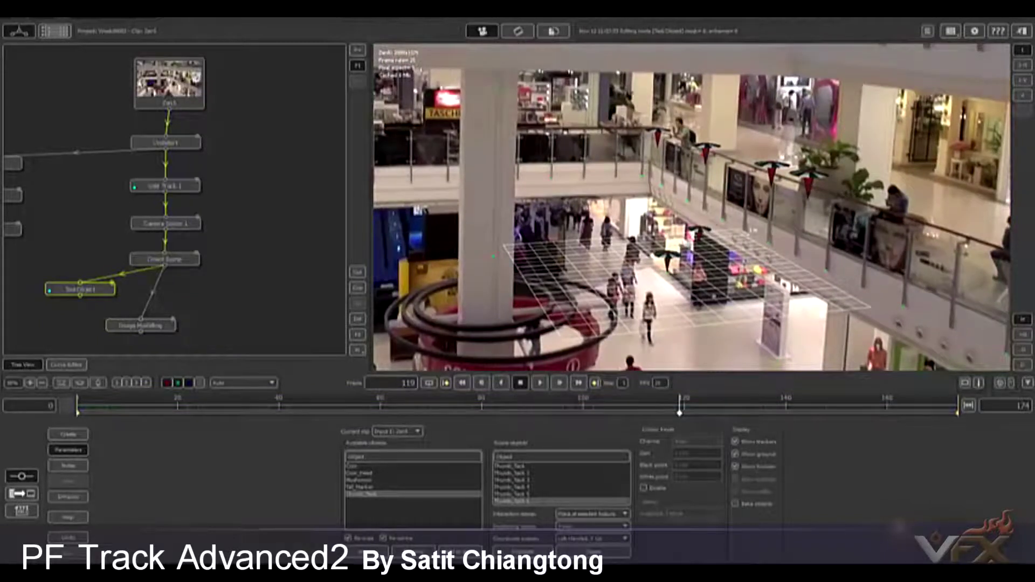
scroll(858, 291, "down", 5)
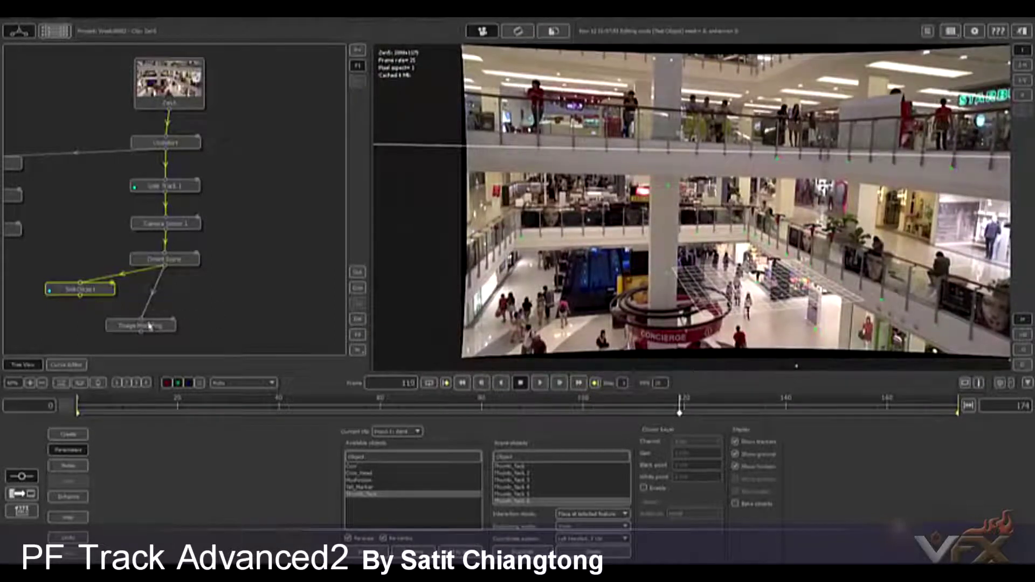
Step: Open the Image Modelling node in a two-view layout and examine its planes, trackers and camera path in 3D
left_click_drag(150, 326, 171, 323)
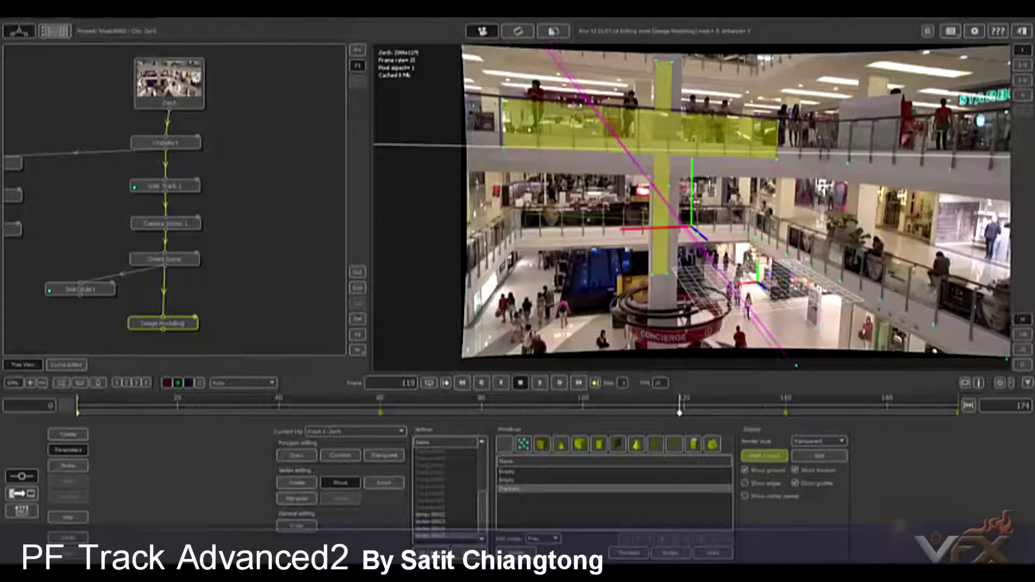
mouse_move(176, 328)
left_mouse_down()
mouse_move(149, 320)
mouse_move(177, 321)
left_mouse_up()
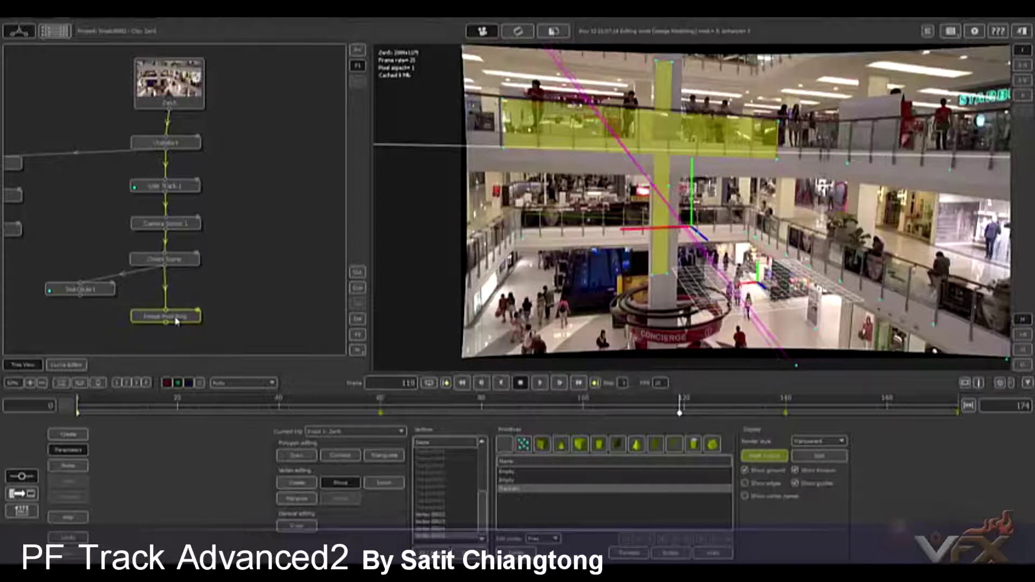
left_click(1022, 64)
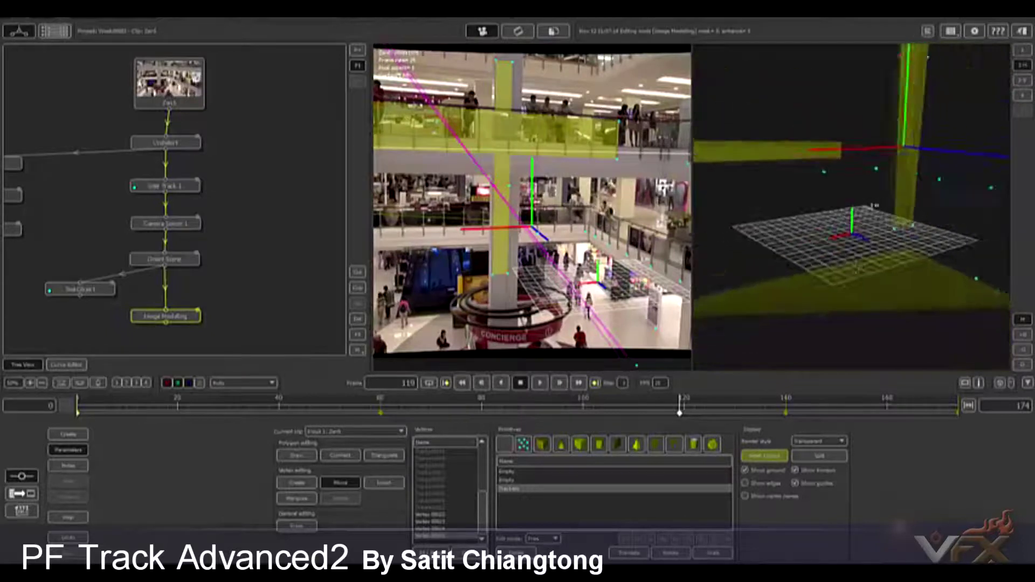
right_click_drag(856, 268, 841, 267)
middle_click_drag(911, 268, 842, 269)
middle_click_drag(818, 235, 802, 220)
middle_click_drag(868, 248, 863, 245)
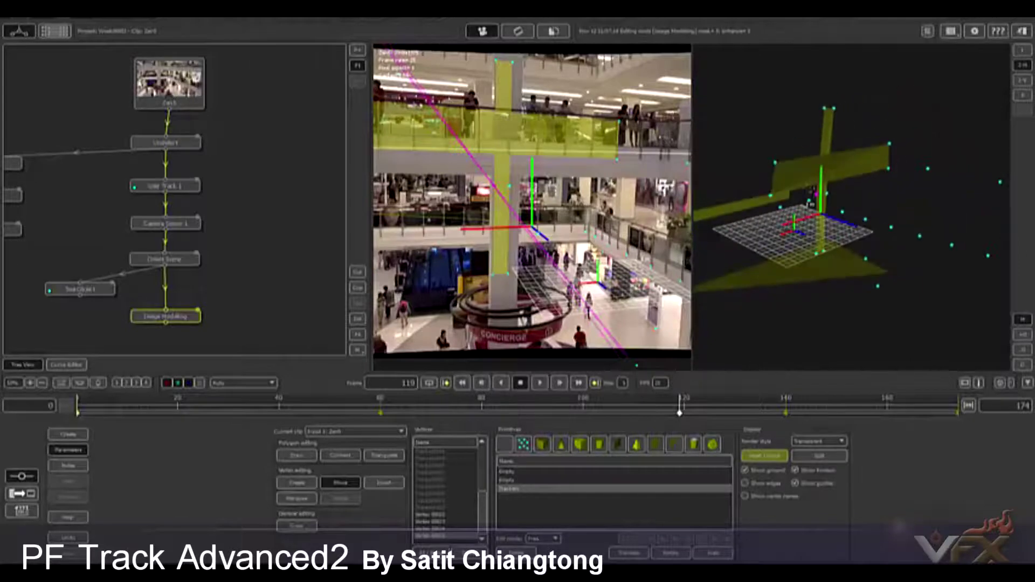
mouse_move(879, 281)
middle_mouse_down()
mouse_move(891, 207)
mouse_move(892, 238)
mouse_move(860, 246)
mouse_move(846, 269)
mouse_move(899, 267)
mouse_move(864, 271)
middle_mouse_up()
scroll(869, 258, "down", 5)
scroll(857, 275, "up", 4)
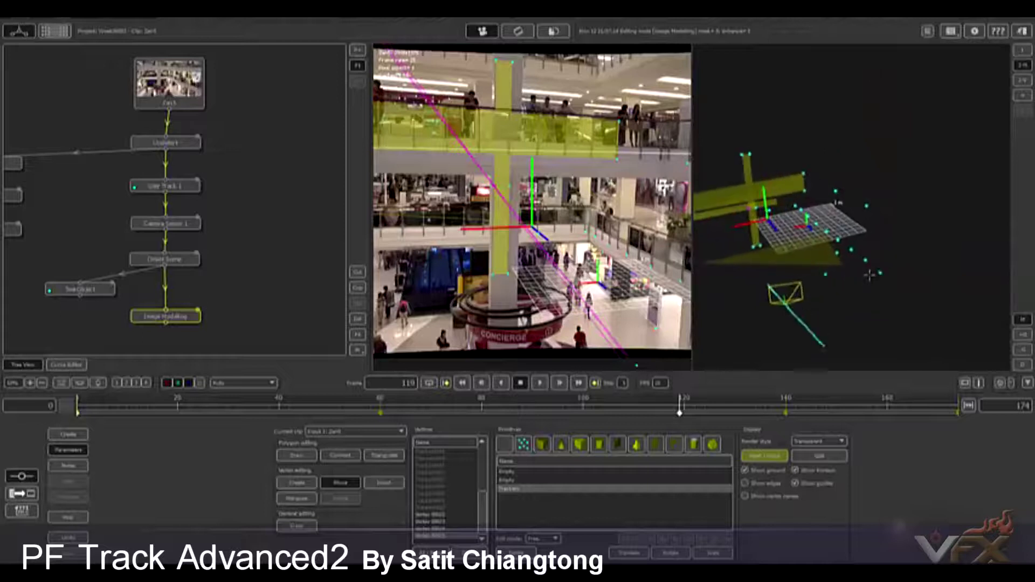
right_click(884, 276)
middle_click_drag(851, 291, 893, 252)
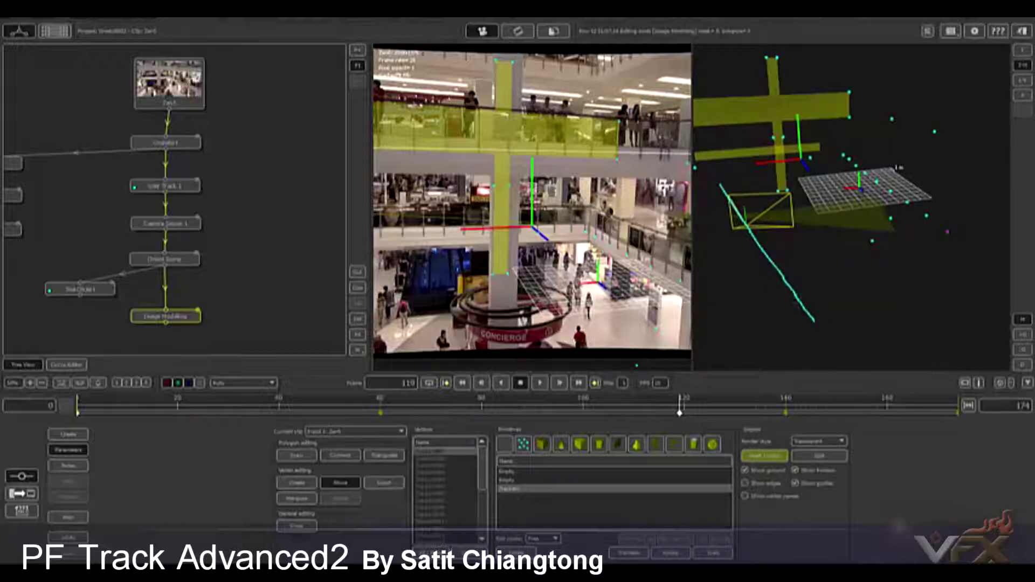
Step: Scrub the clip to frame 172 to check how the modelled planes follow the footage, and return to the single view
left_click(380, 411)
left_click_drag(368, 410, 338, 403)
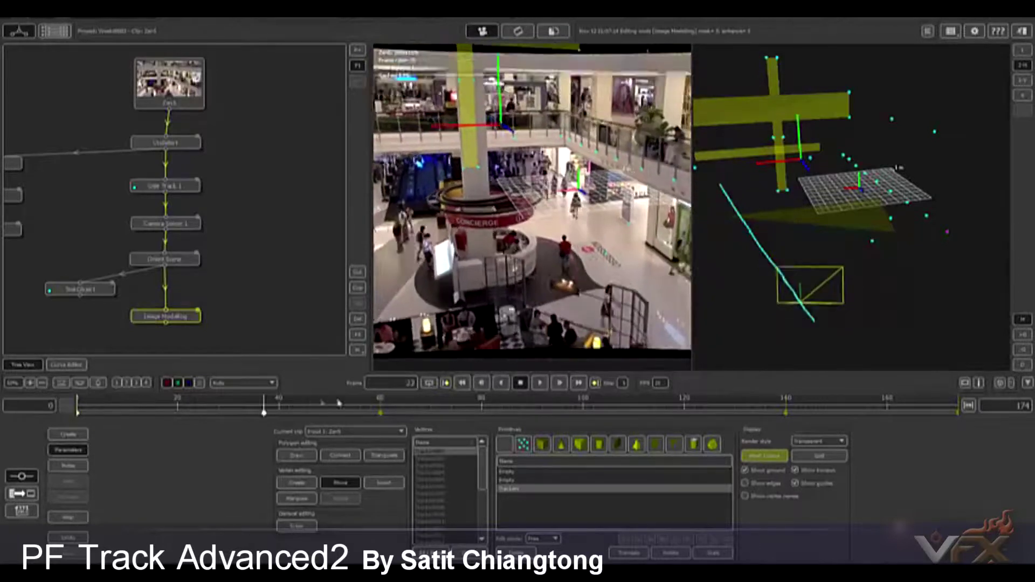
left_click(1023, 51)
Step: Move the existing Image Modelling node aside, add a second one below Orient Scene, position it and open it
left_click_drag(177, 317, 124, 323)
left_click(175, 264)
right_click(176, 265)
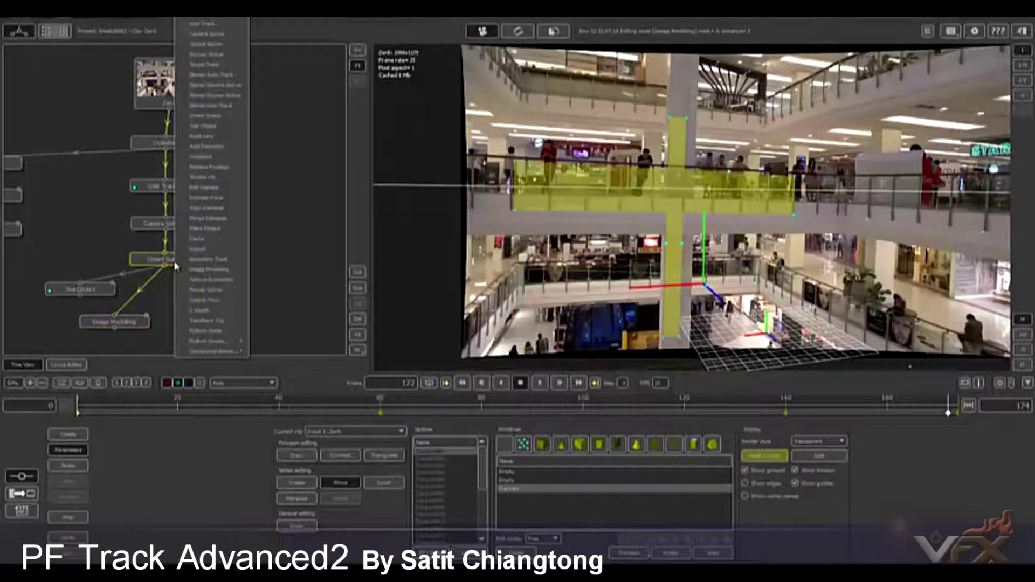
left_click(205, 269)
left_click_drag(140, 305, 198, 305)
left_click_drag(166, 269, 198, 298)
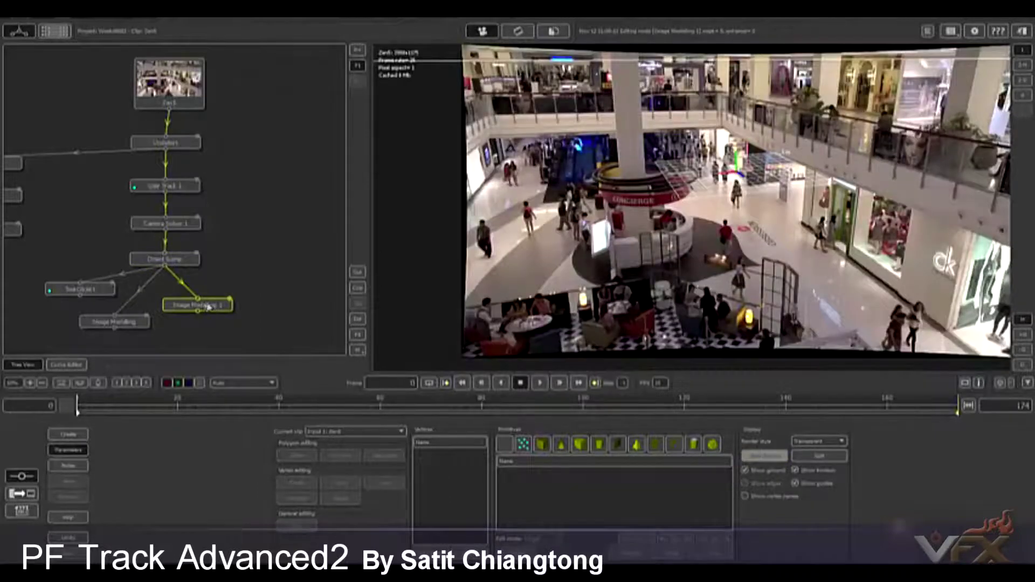
Step: Add the trackers as a primitive in the new Image Modelling node and compare them with the User Track 1 points
left_click(523, 445)
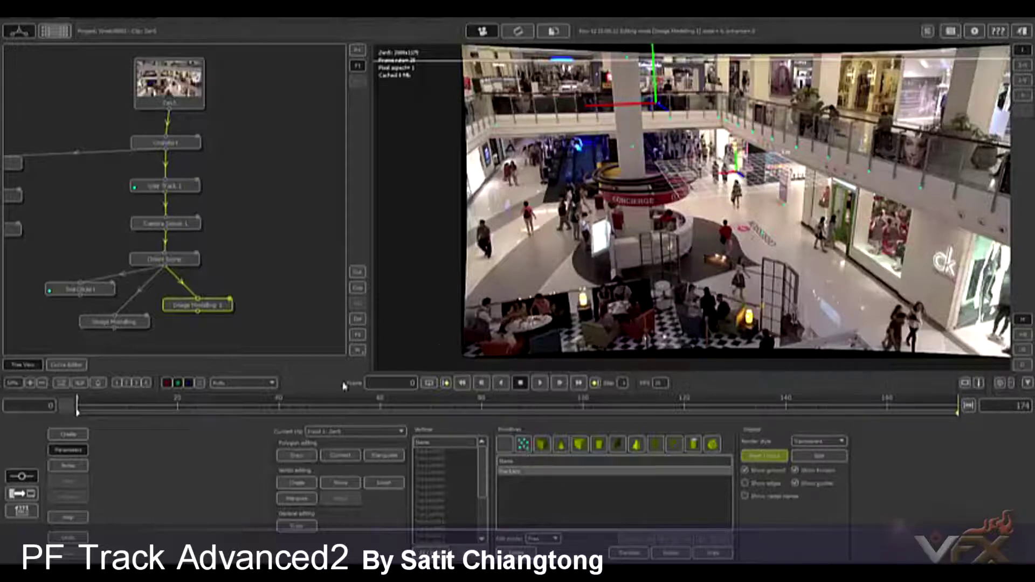
left_click(167, 186)
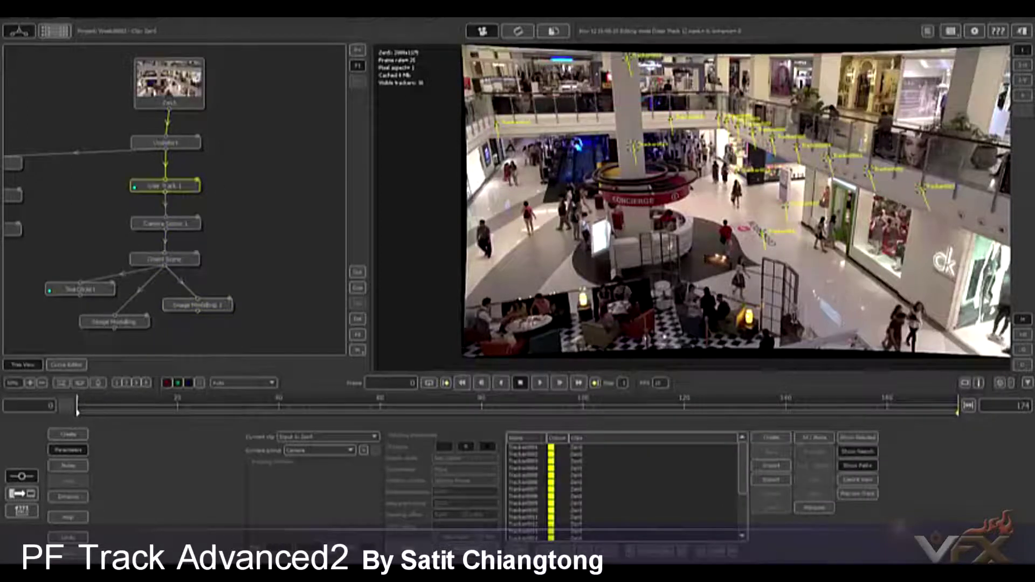
left_click(209, 306)
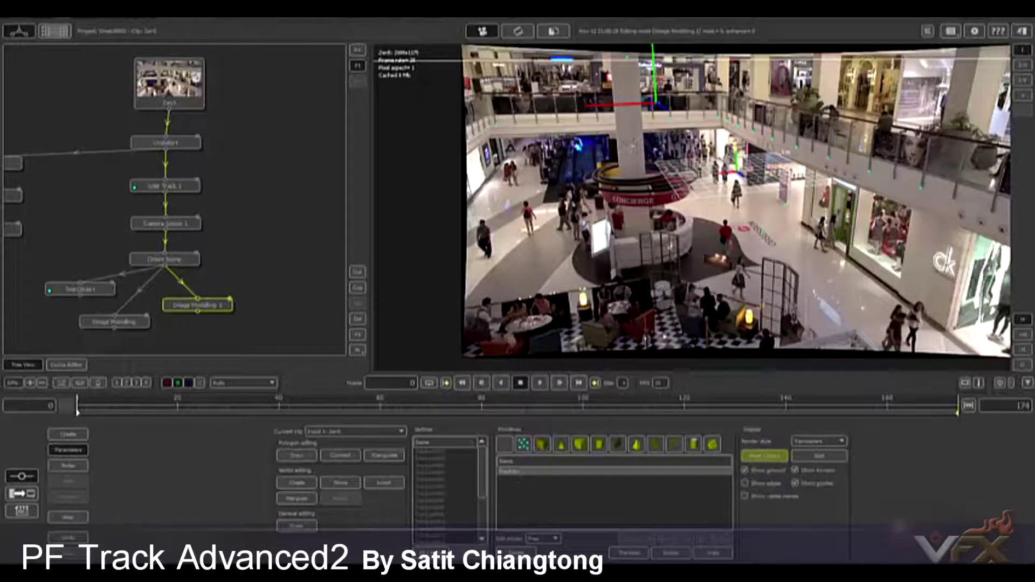
Step: Go to frame 140 and connect two upper trackers and one lower tracker on the central column into a triangle
left_click_drag(510, 409, 787, 418)
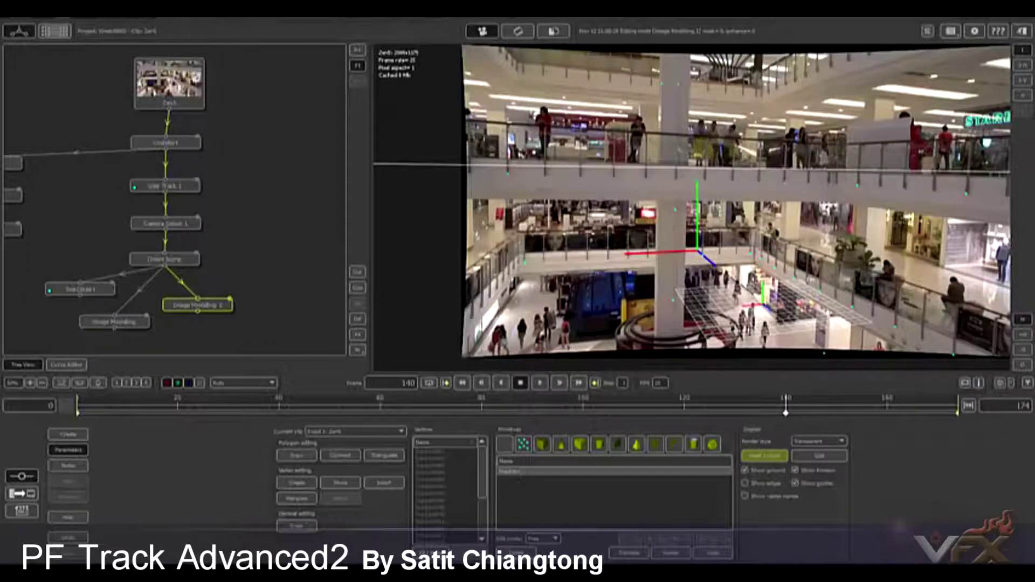
left_click(340, 456)
mouse_move(673, 299)
left_mouse_down()
mouse_move(679, 84)
mouse_move(662, 83)
mouse_move(673, 299)
left_mouse_up()
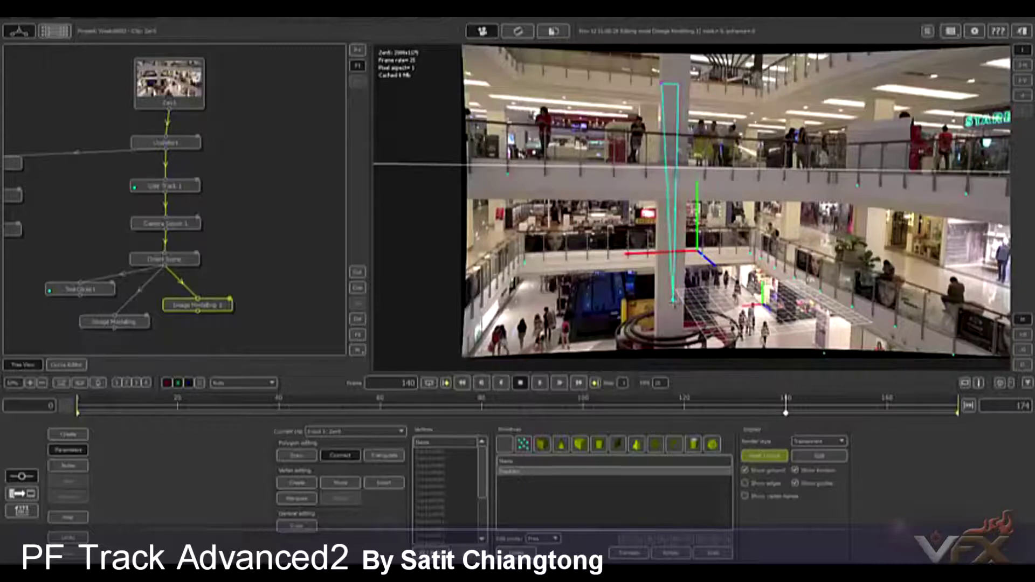
left_click(673, 301)
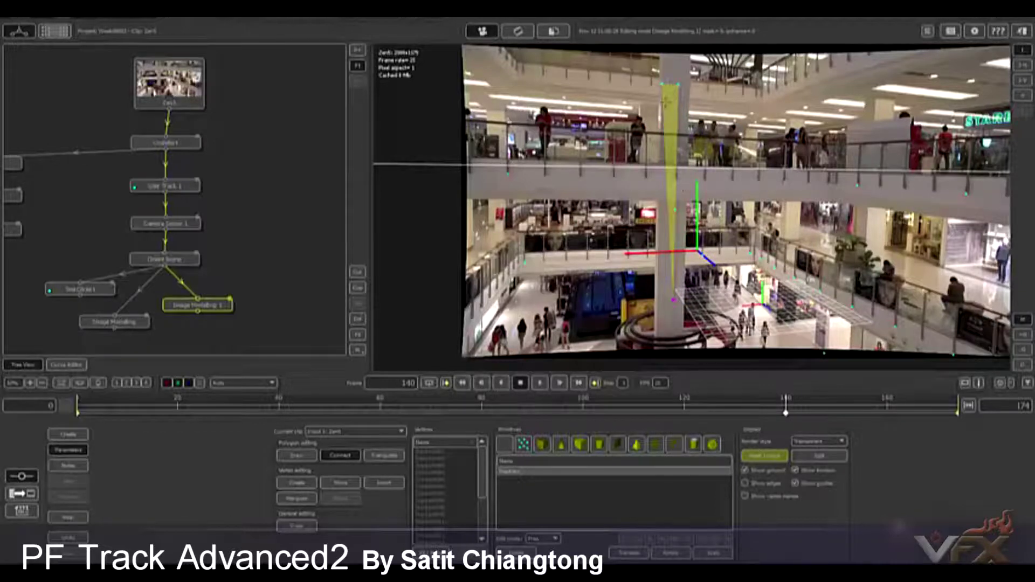
Step: Examine the column triangle in 3D in the two-view layout, and return to the single view
left_click(1023, 65)
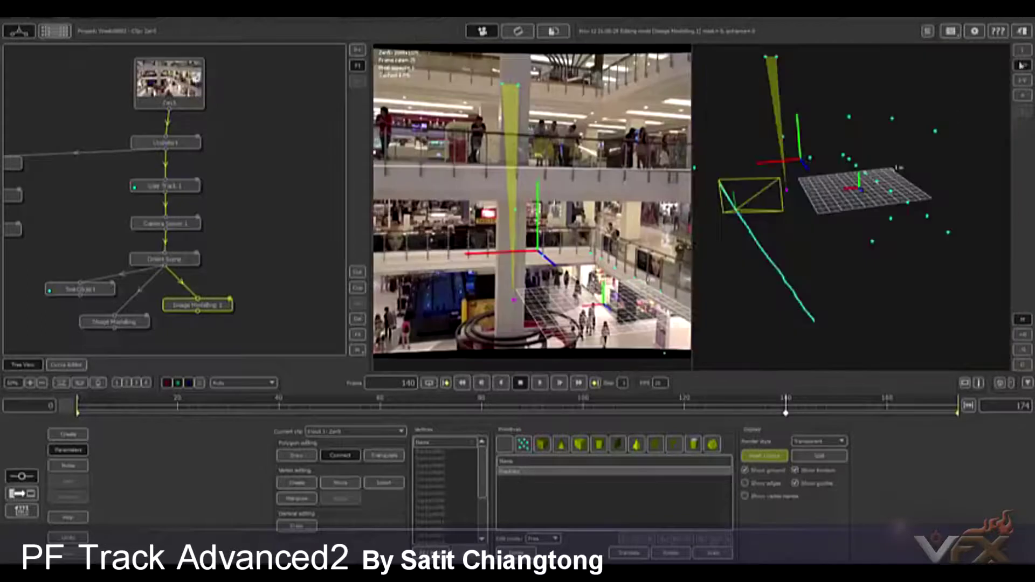
mouse_move(825, 260)
left_mouse_down()
mouse_move(851, 335)
mouse_move(846, 287)
mouse_move(834, 275)
left_mouse_up()
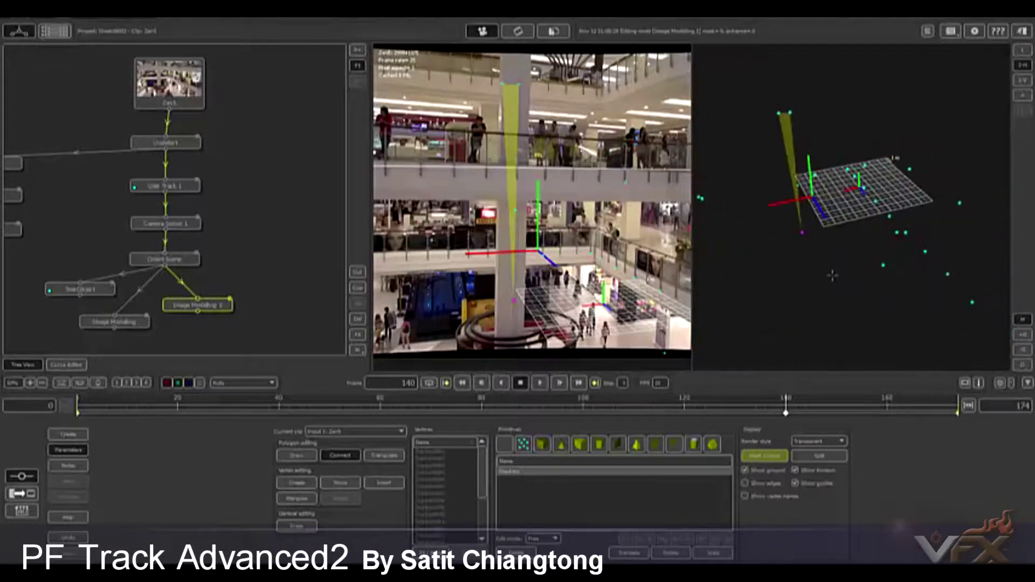
left_click(1024, 50)
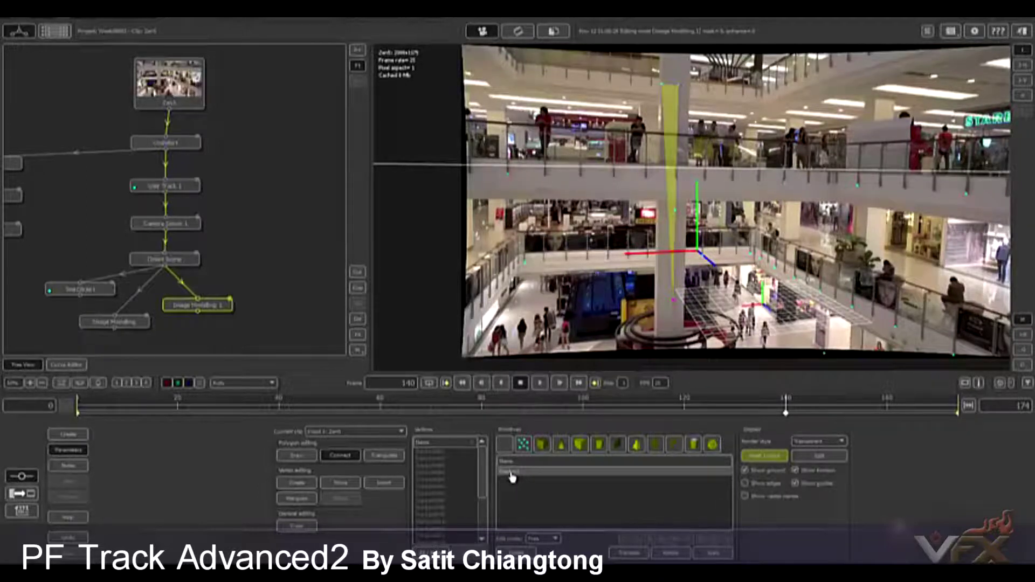
Step: Shift the Image Modelling 1 node aside and add a Texture Extraction node below it
left_click_drag(216, 310, 258, 303)
right_click(258, 303)
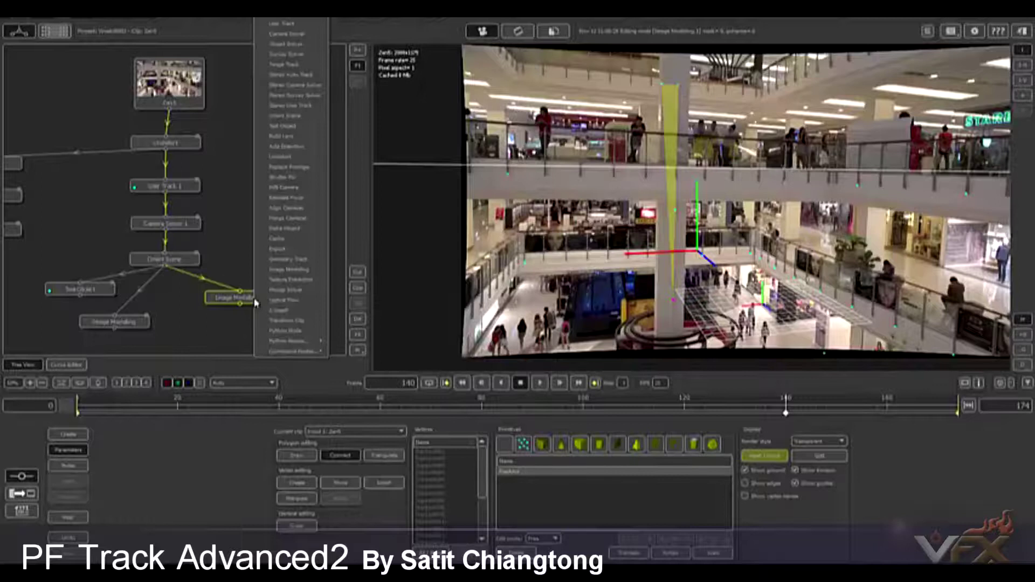
left_click(298, 281)
Step: Generate UVs for the Trackers object with the Camera projection and inspect the layout in the UV Editor
left_click(372, 456)
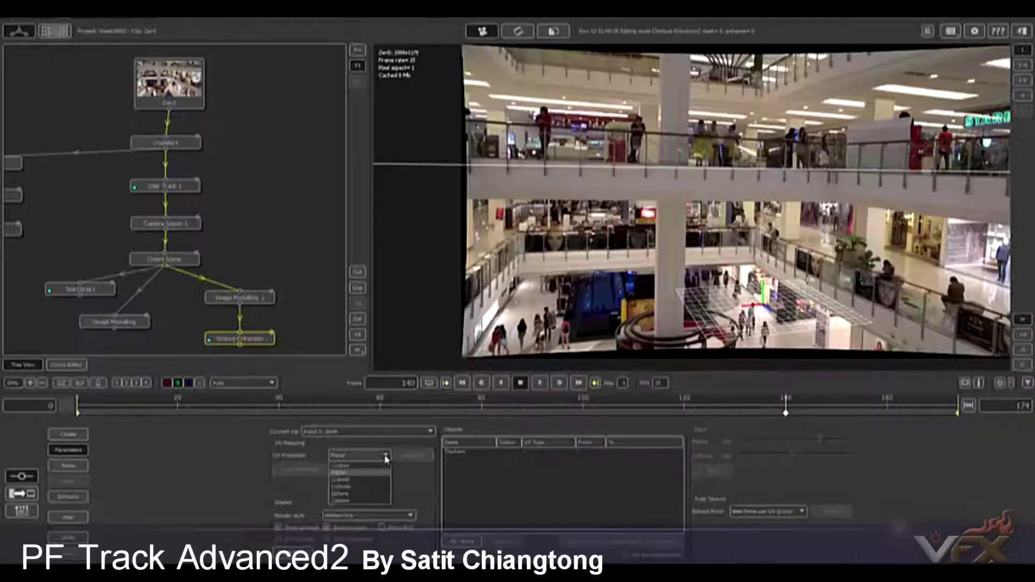
left_click(345, 501)
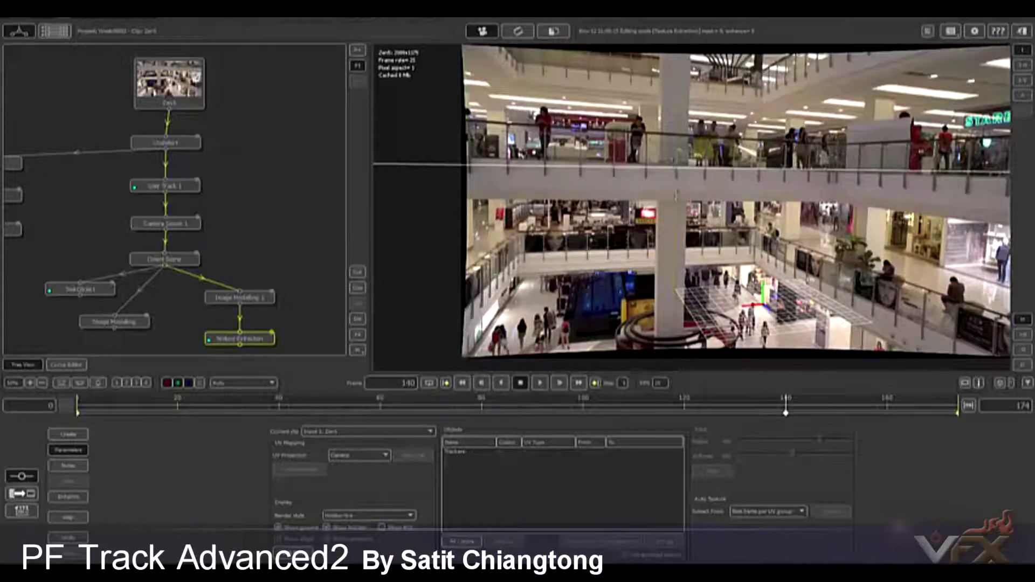
left_click(456, 453)
left_click(416, 459)
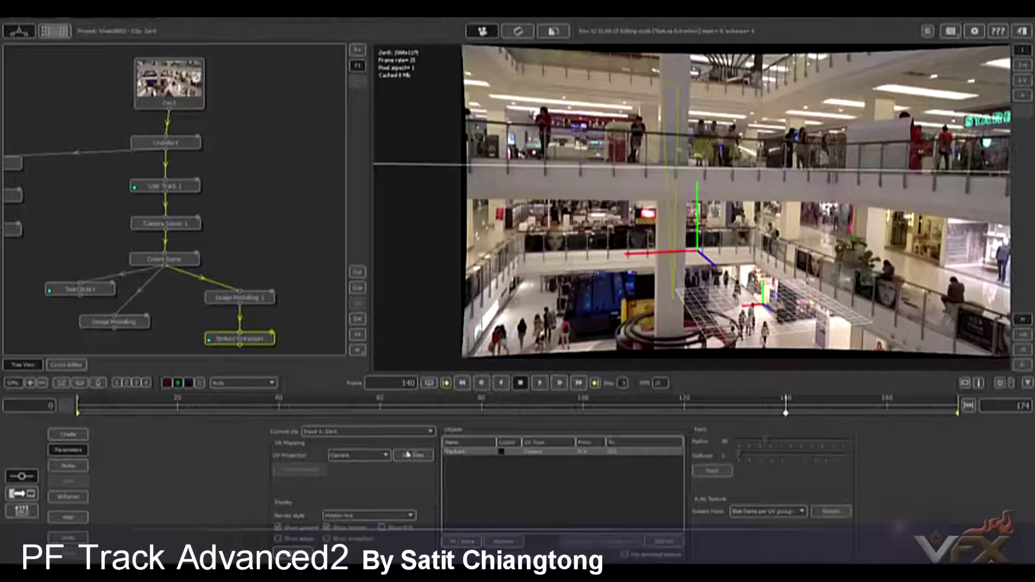
left_click(663, 542)
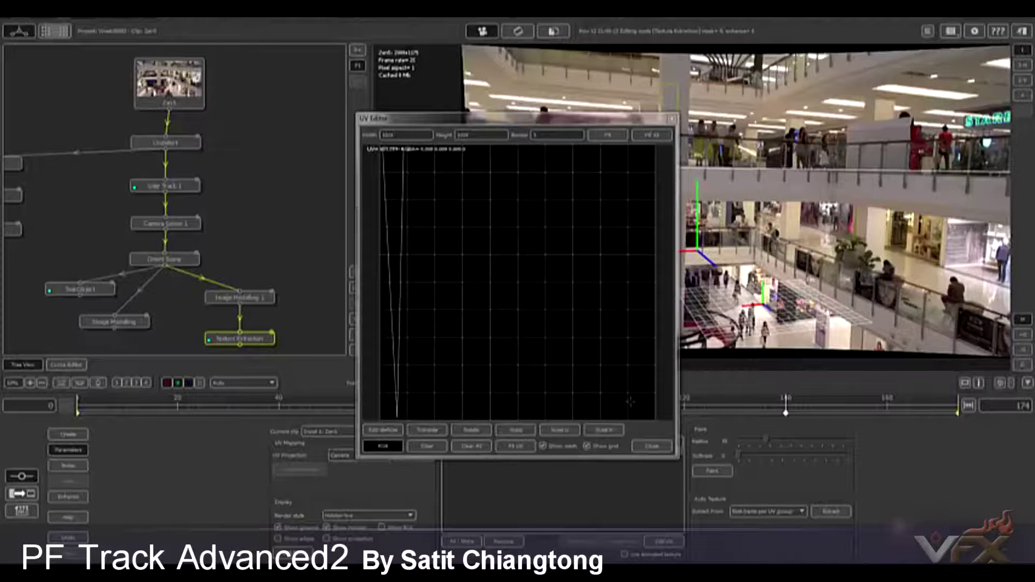
left_click(653, 447)
Step: Start texture painting on the column triangle, examine it in the two-view layout, and return to the single view
left_click(719, 472)
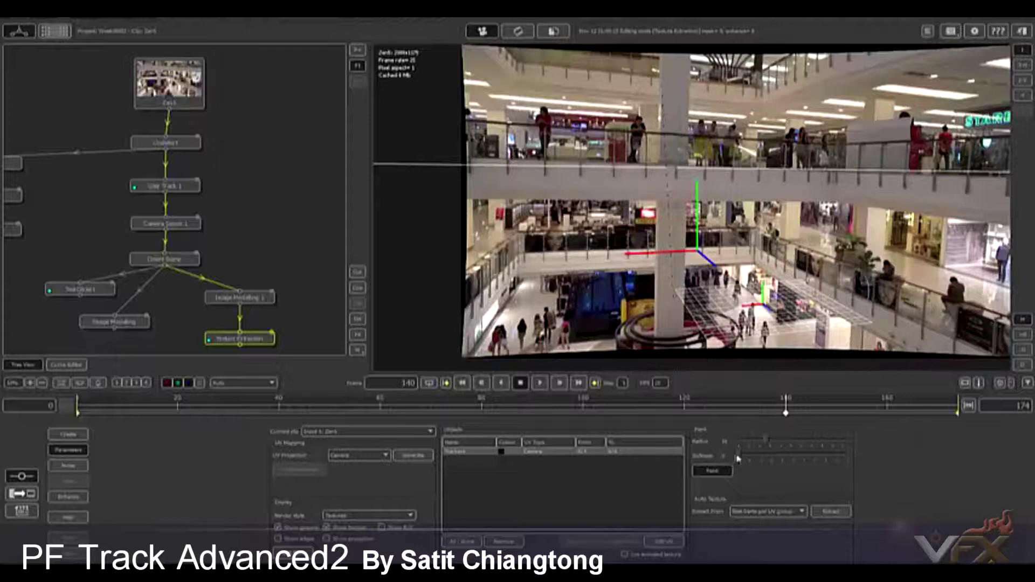
left_click(1023, 68)
left_click_drag(877, 224, 825, 229)
middle_click_drag(825, 227, 789, 152)
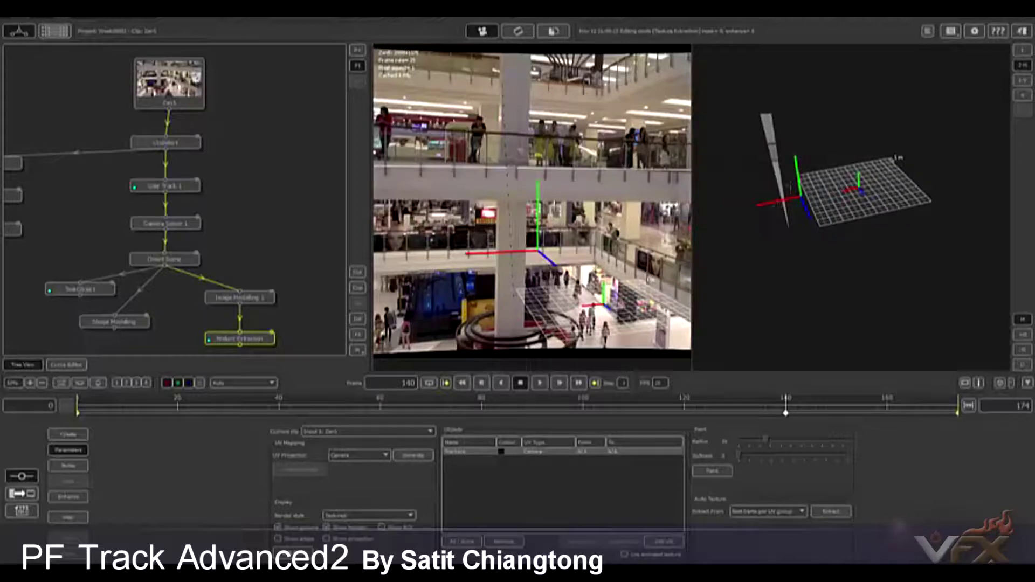
scroll(865, 251, "down", 3)
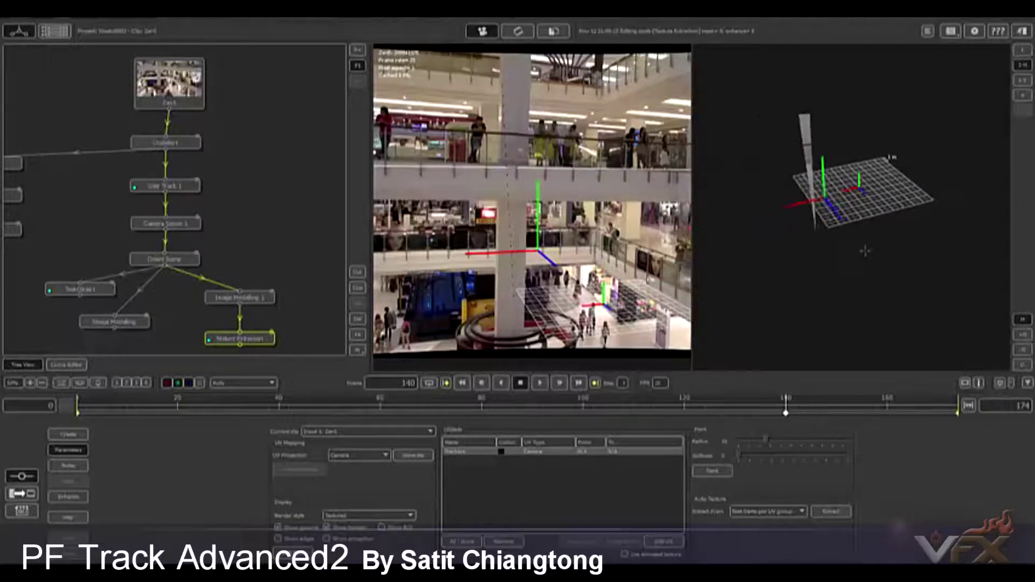
scroll(886, 265, "down", 5)
middle_click_drag(864, 245, 854, 216)
scroll(853, 216, "up", 3)
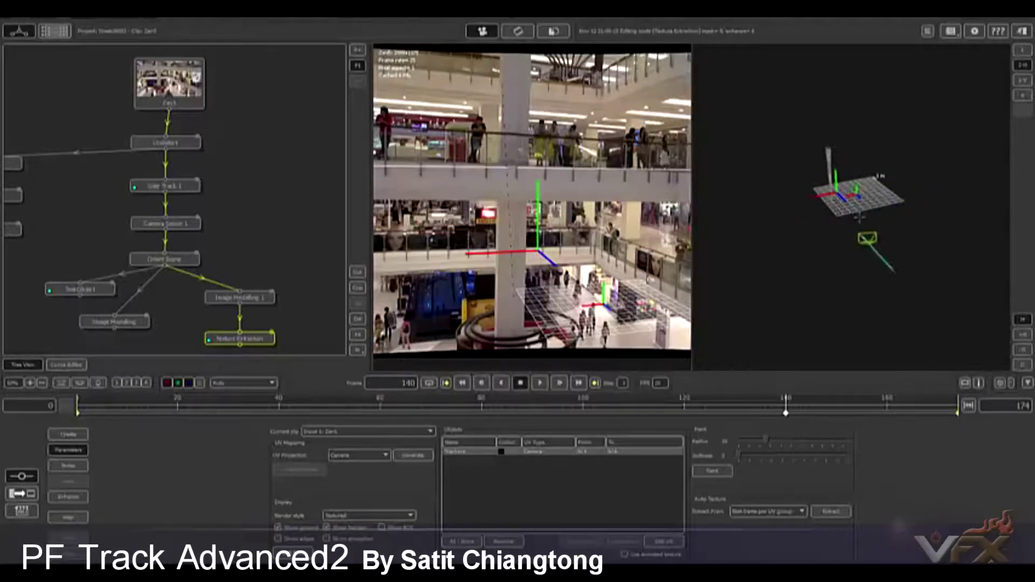
left_click(1023, 50)
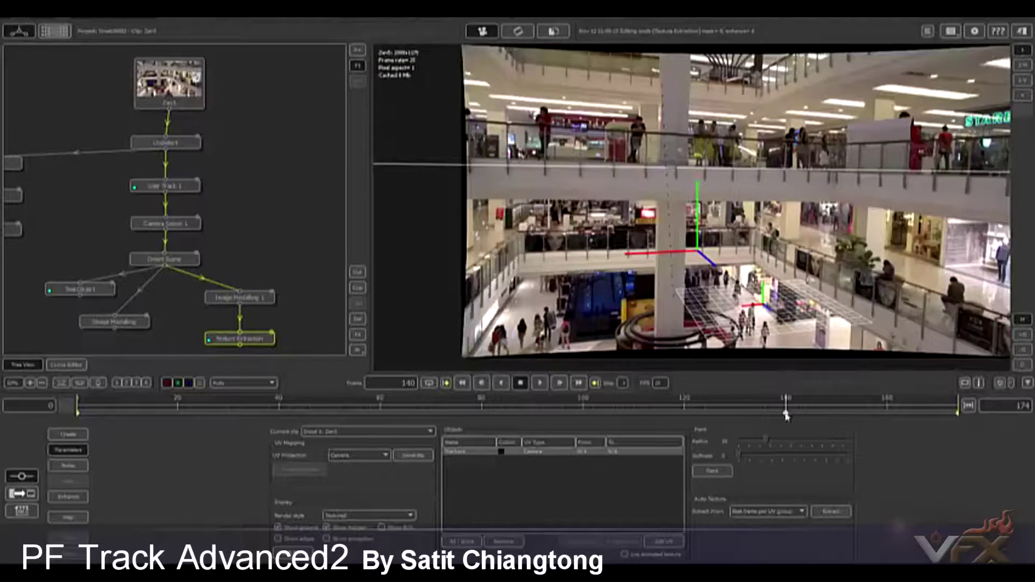
Step: Reopen Image Modelling 1, go to frame 81 and connect three trackers beyond the concierge desk into a floor triangle
left_click(256, 301)
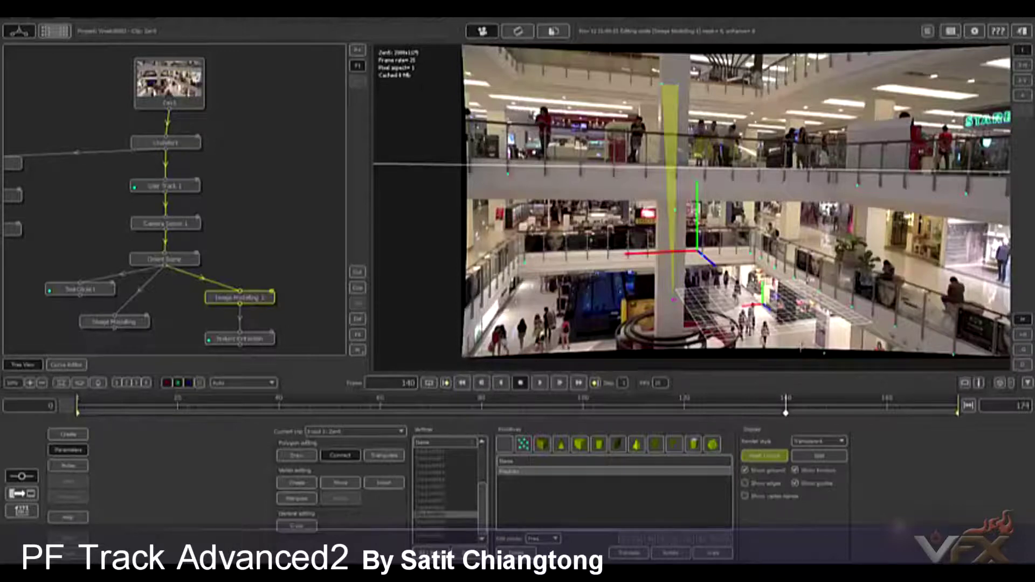
left_click_drag(619, 416, 487, 402)
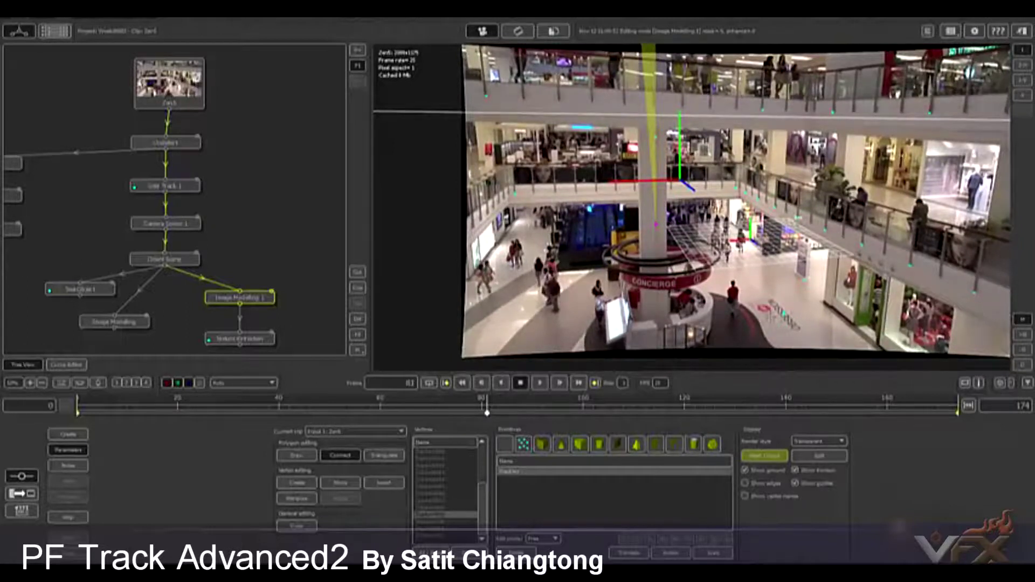
left_click(785, 313)
left_click(804, 279)
left_click(752, 240)
left_click(785, 313)
left_click(785, 313)
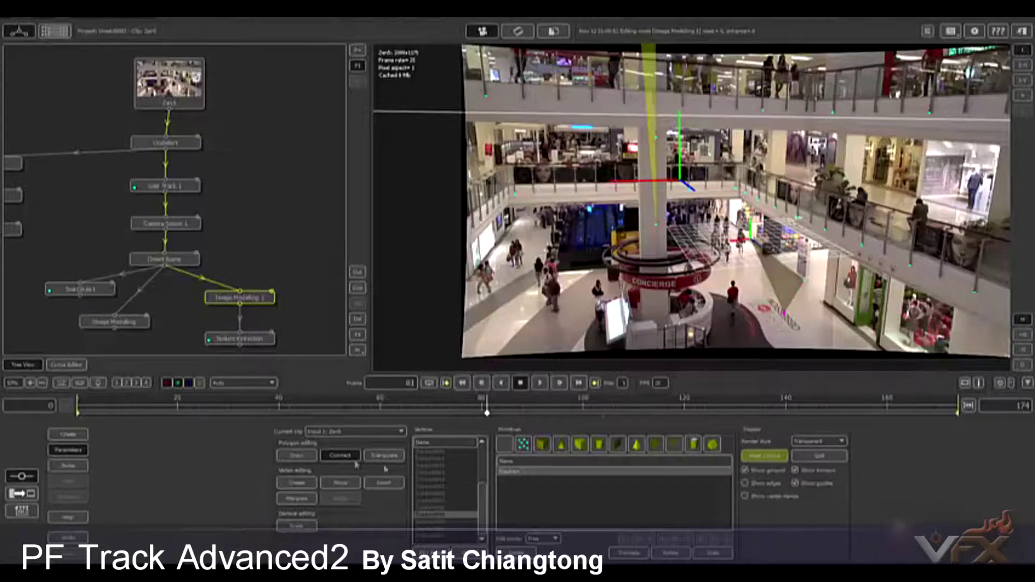
Step: Compare the Texture Extraction node with Image Modelling 1 and delete the Texture Extraction node
left_click(263, 342)
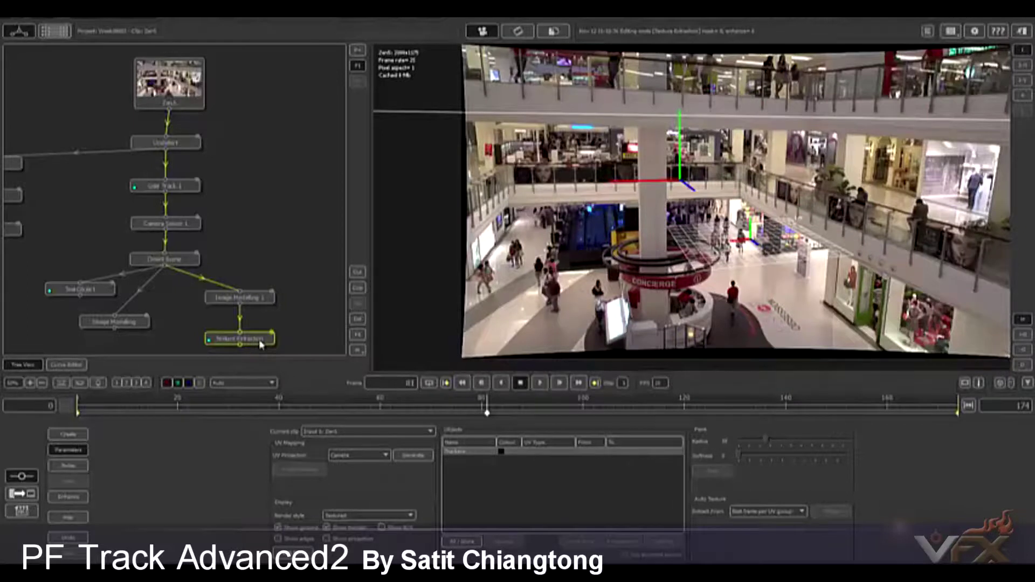
left_click(241, 301)
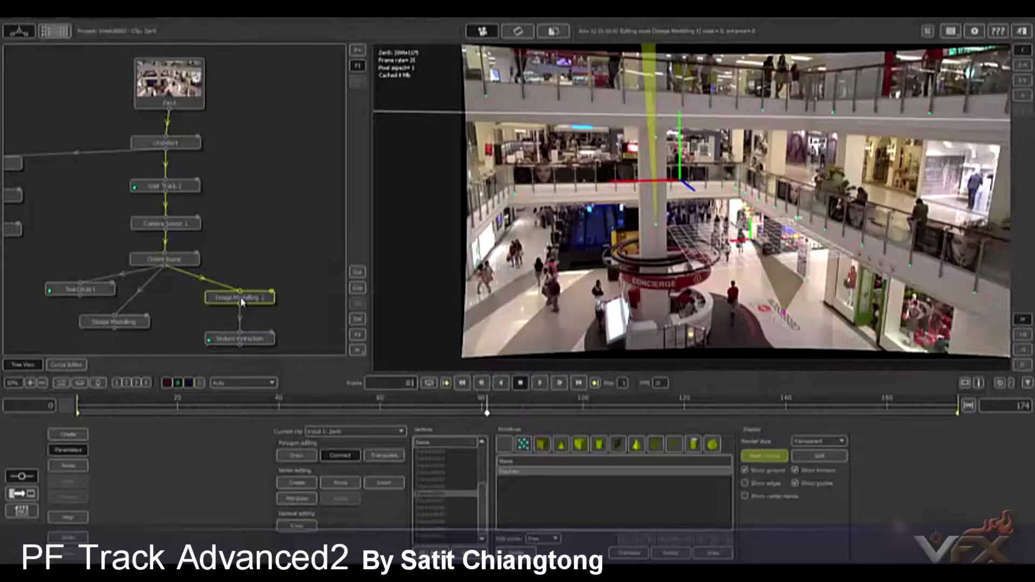
left_click(241, 340)
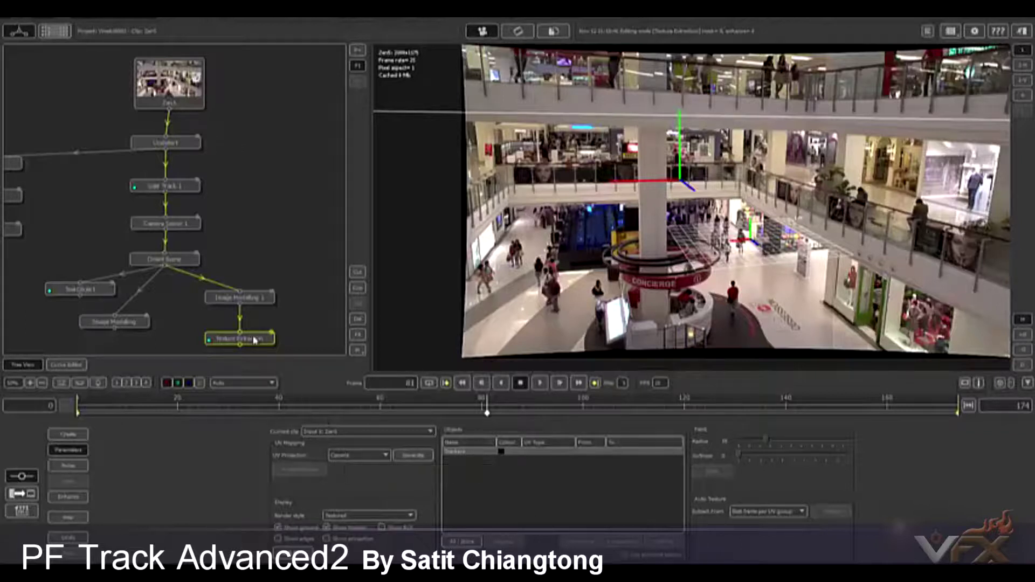
left_click_drag(260, 341, 218, 340)
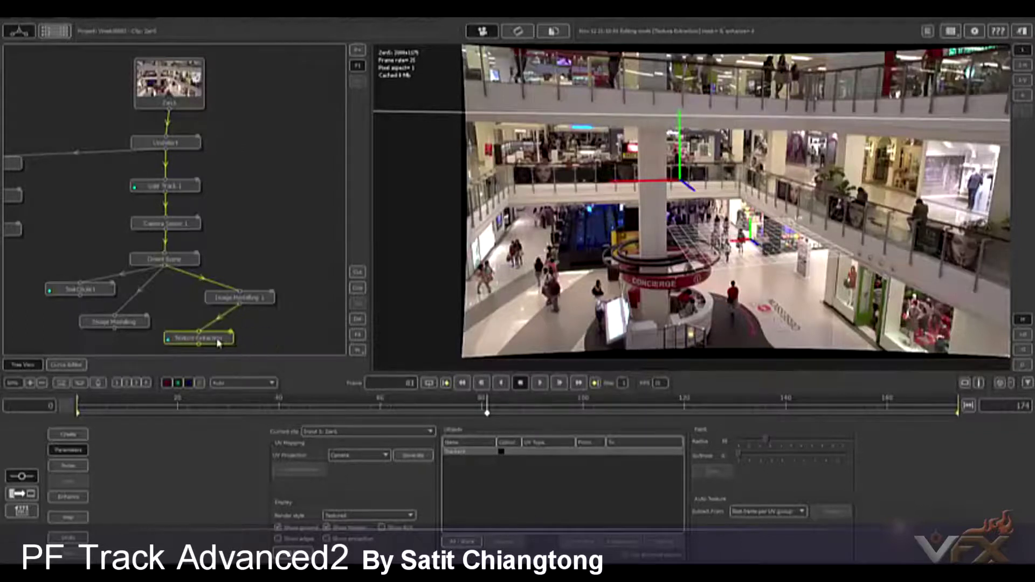
left_click(358, 319)
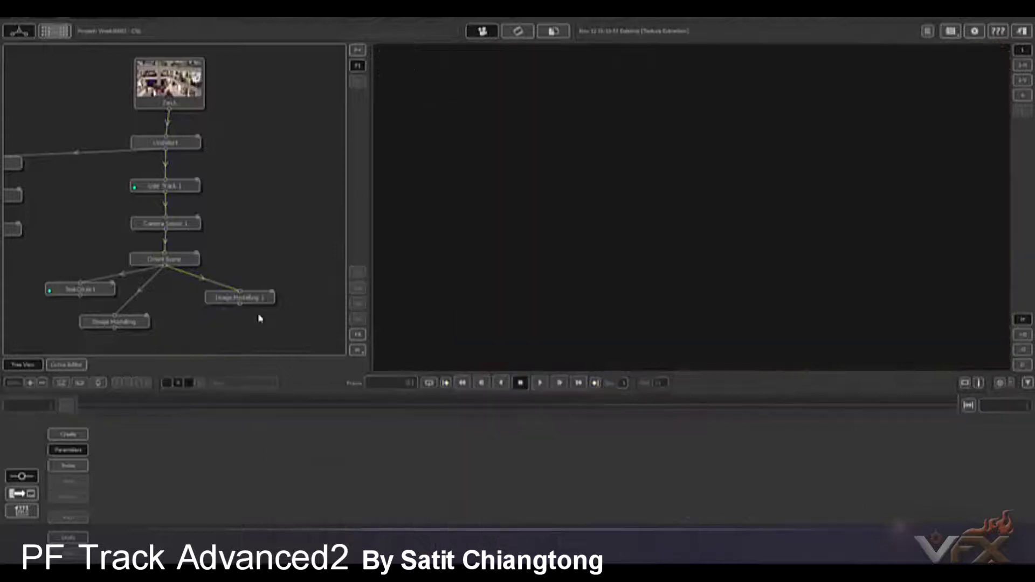
Step: Add a new Texture Extraction node below Image Modelling 1
left_click(251, 302)
right_click(251, 301)
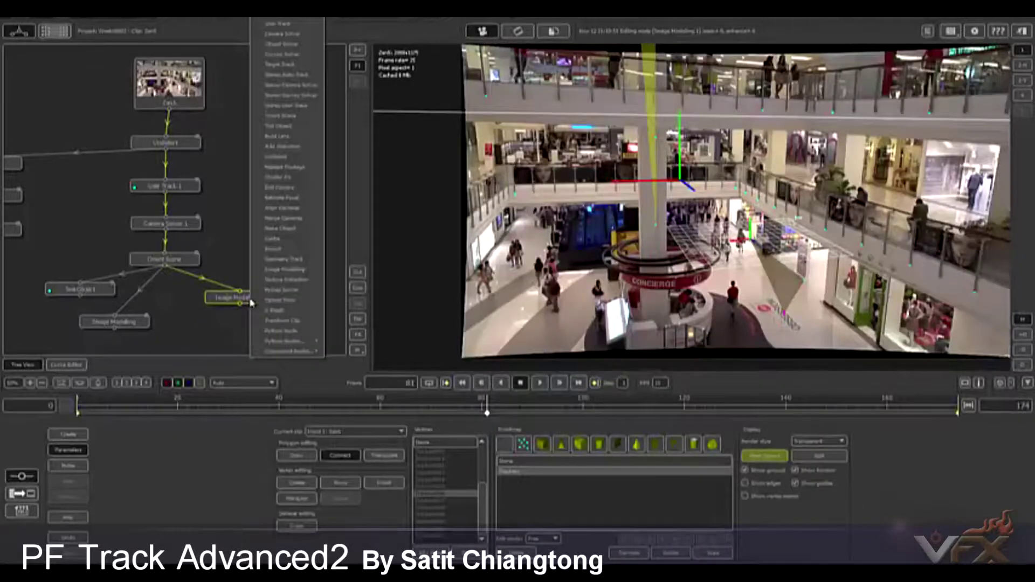
left_click(279, 282)
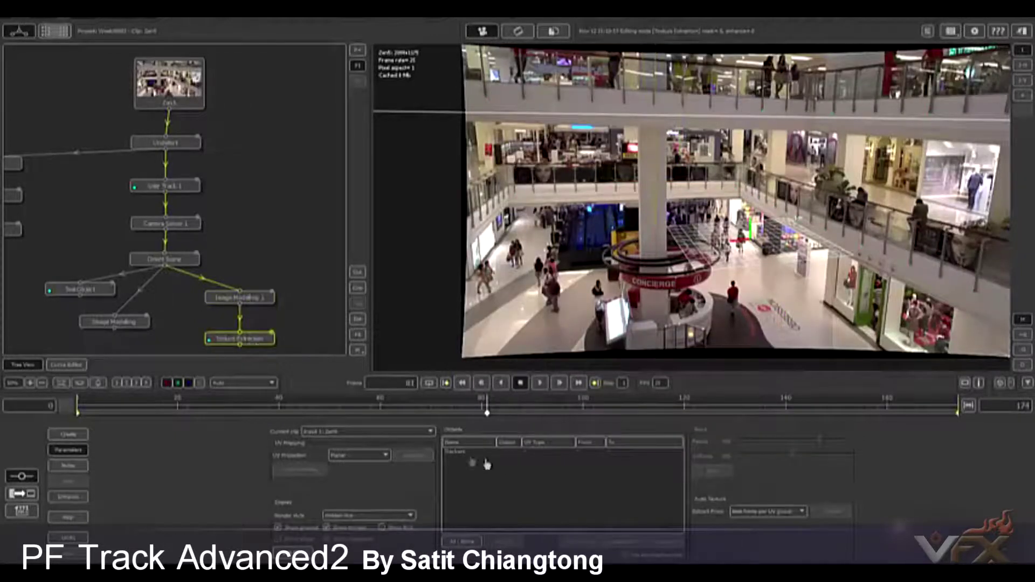
Step: Set the Trackers object's UV projection to Camera and generate its UVs in the new node
left_click(460, 453)
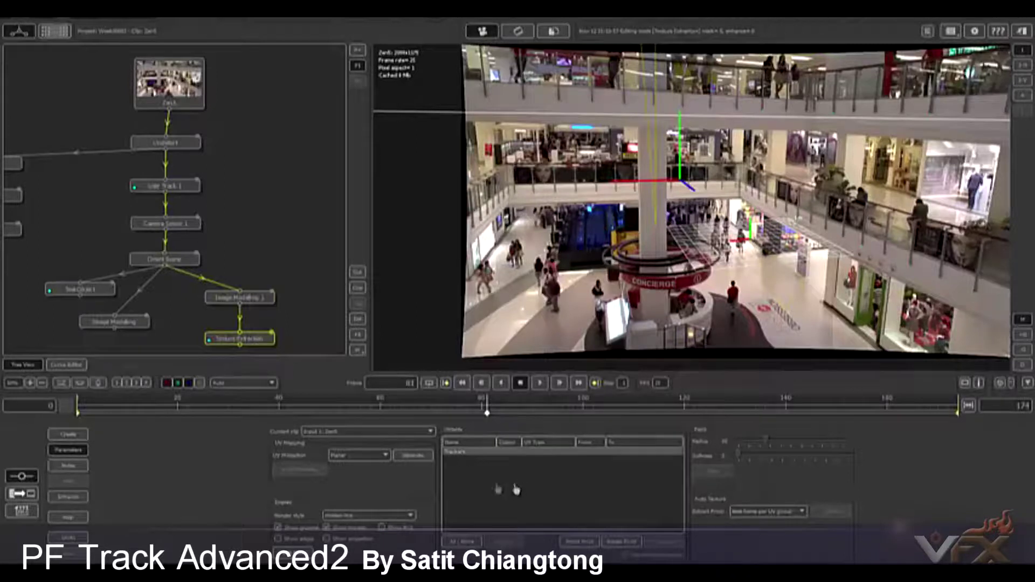
left_click(386, 456)
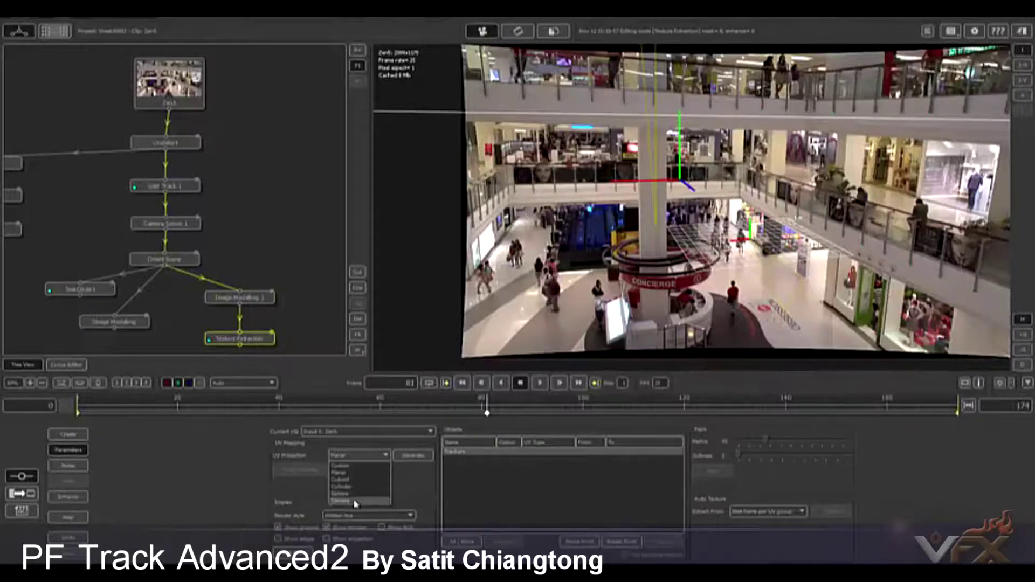
left_click(358, 501)
left_click(414, 455)
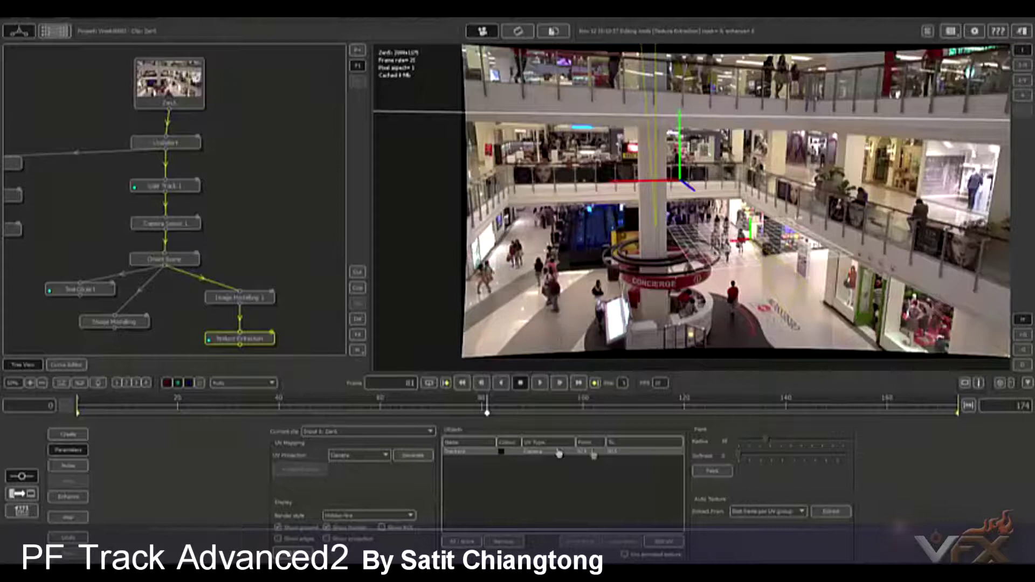
Step: Paint the footage texture onto the column and floor triangles at frame 81, and advance the clip to frame 142
left_click(710, 472)
mouse_move(652, 127)
left_mouse_down()
mouse_move(654, 200)
mouse_move(627, 359)
left_mouse_up()
left_click_drag(488, 409, 796, 412)
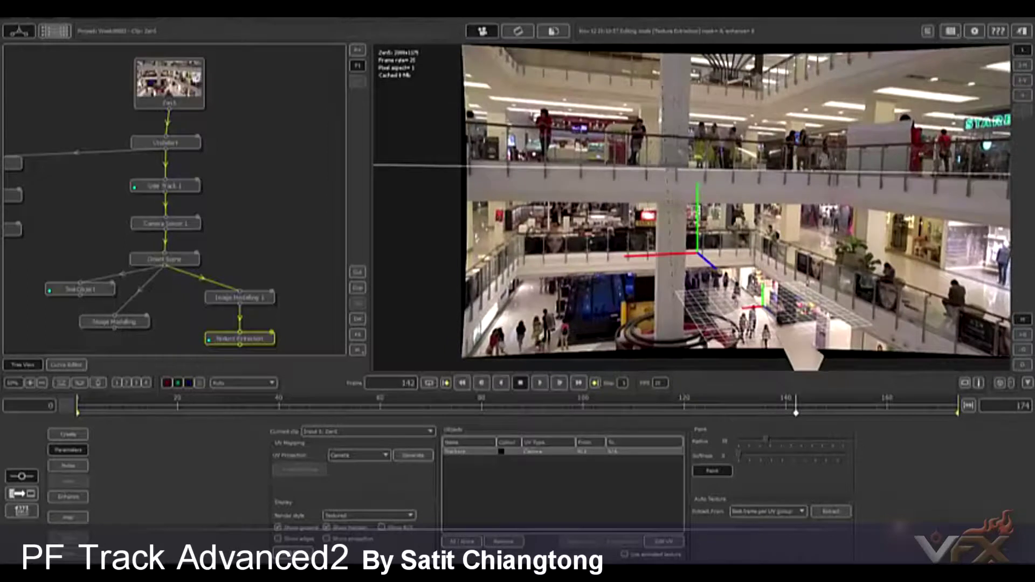
Step: Check the painted triangles by scrubbing to frame 174 and back to 135, and by orbiting the 3D scene in the two-view layout
scroll(828, 297, "down", 5)
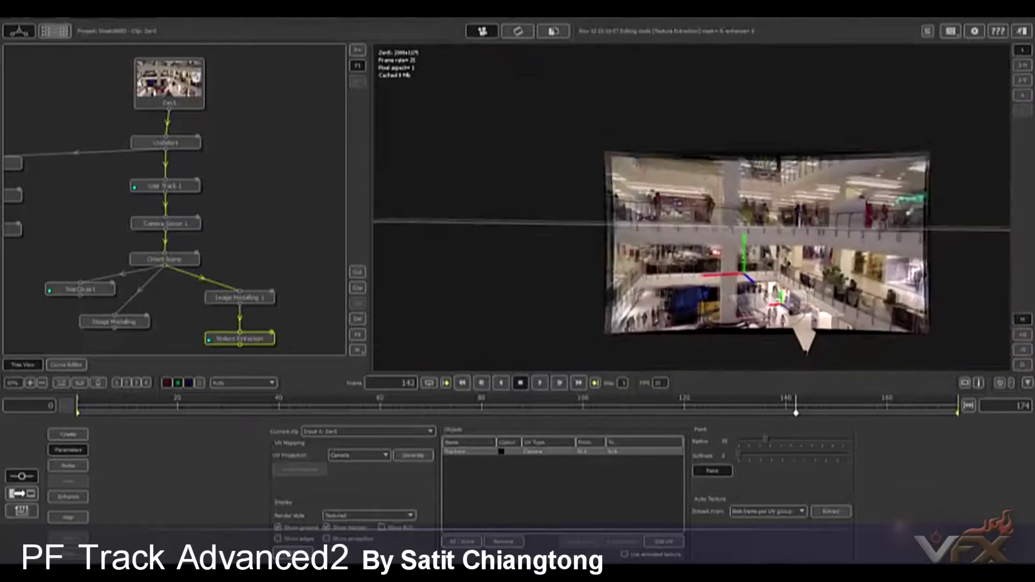
middle_click_drag(832, 298, 729, 244)
scroll(729, 246, "up", 1)
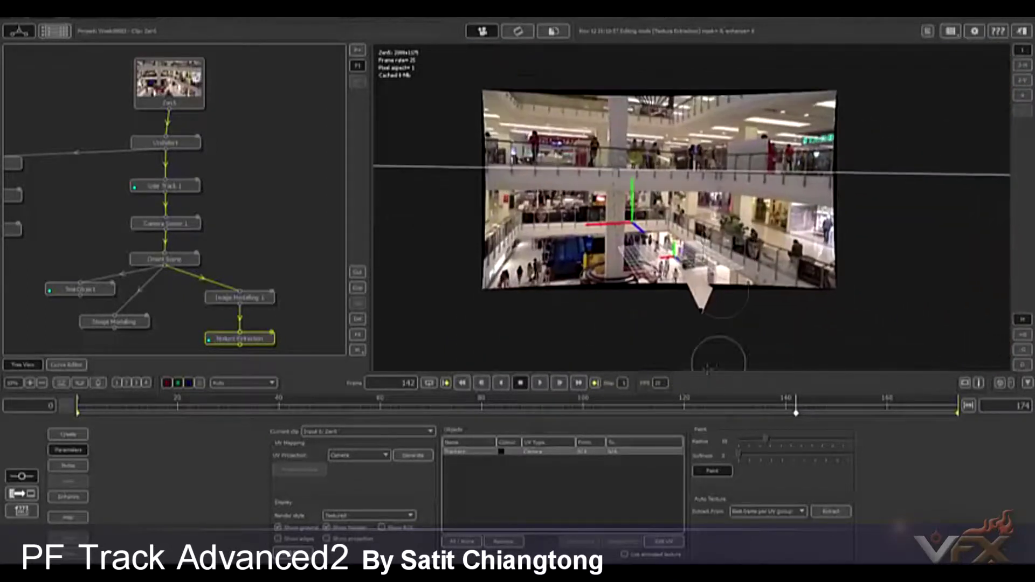
left_click_drag(614, 411, 958, 413)
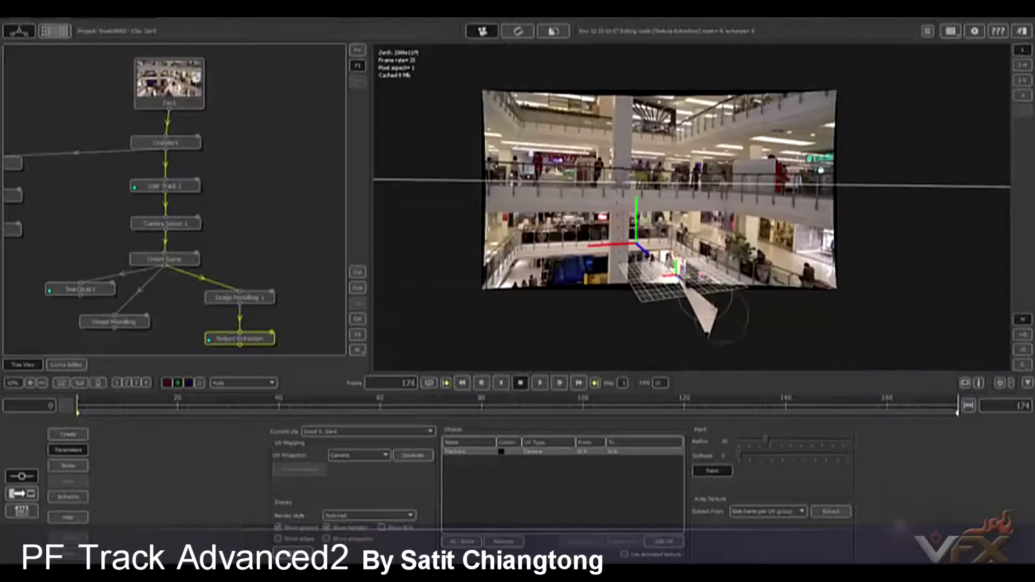
left_click_drag(928, 408, 760, 409)
left_click(1024, 65)
middle_click_drag(852, 247, 880, 255)
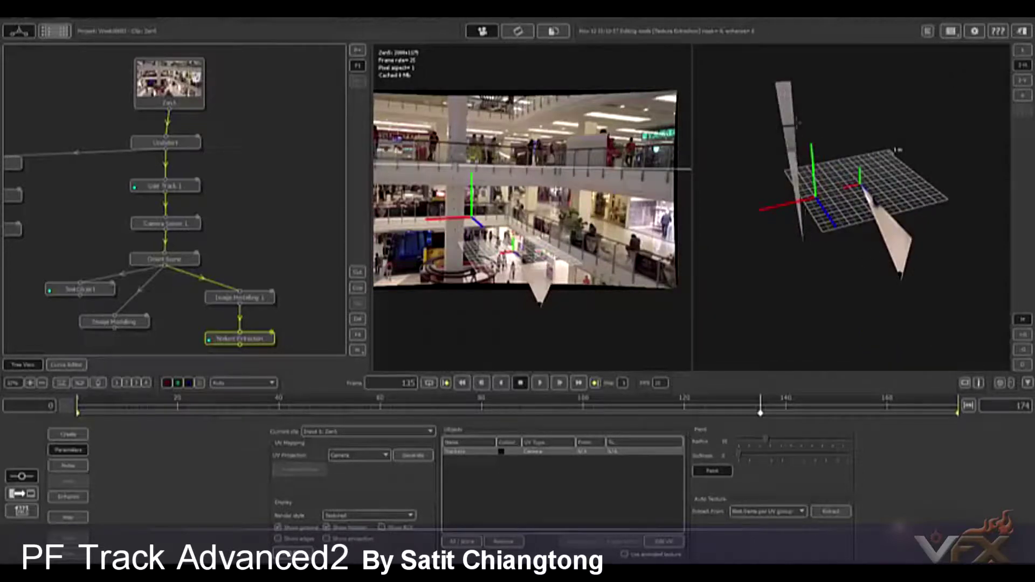
mouse_move(859, 259)
middle_mouse_down()
mouse_move(880, 227)
mouse_move(850, 247)
middle_mouse_up()
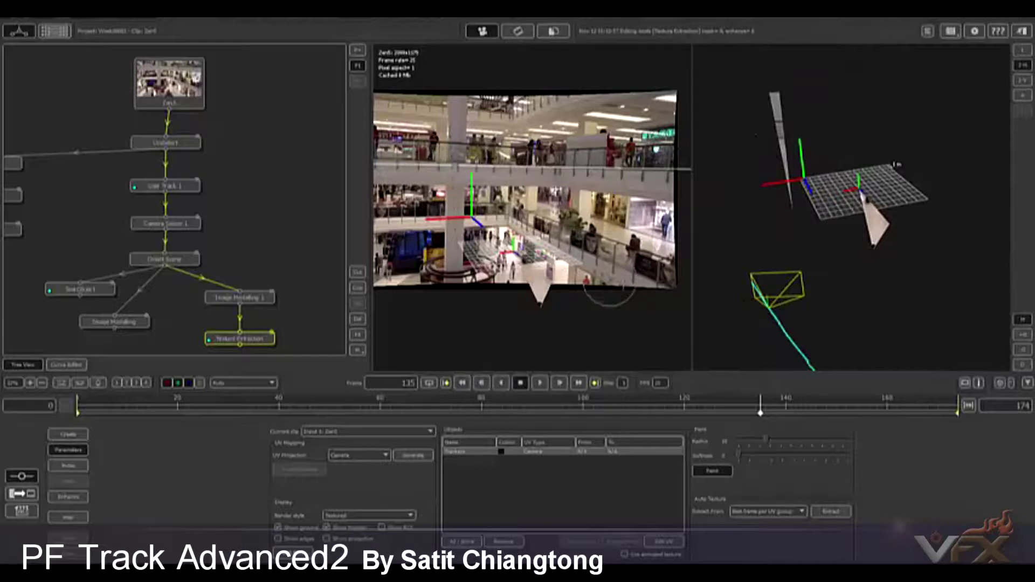
Step: Add a Texture Extraction node below the first Image Modelling node
left_click(123, 322)
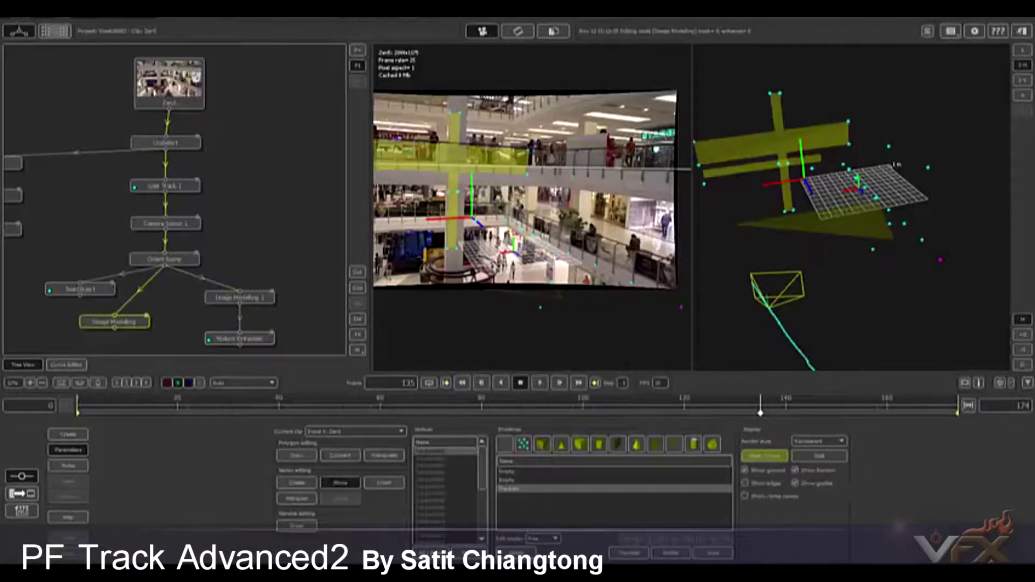
left_click(1023, 51)
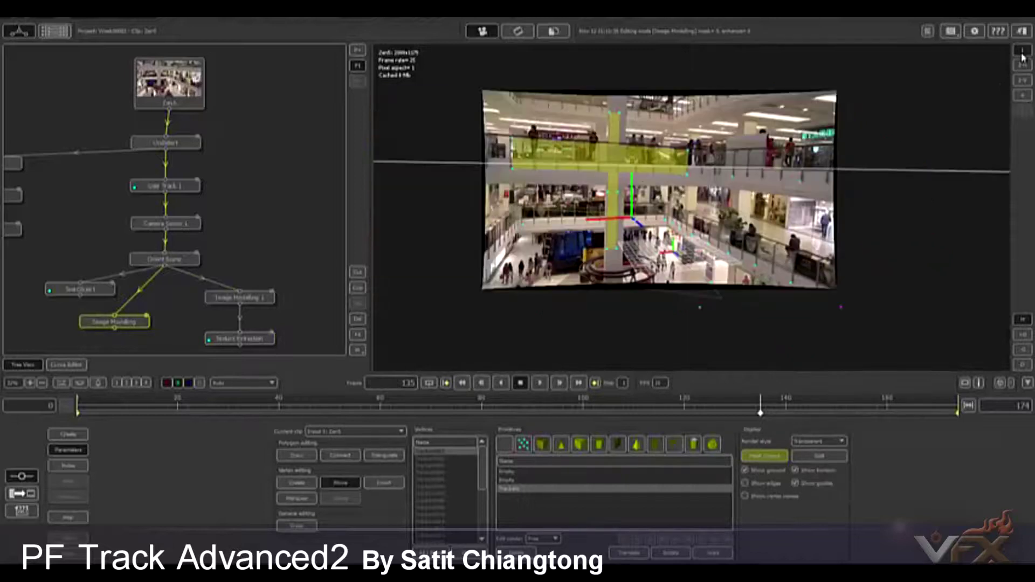
left_click_drag(134, 323, 130, 324)
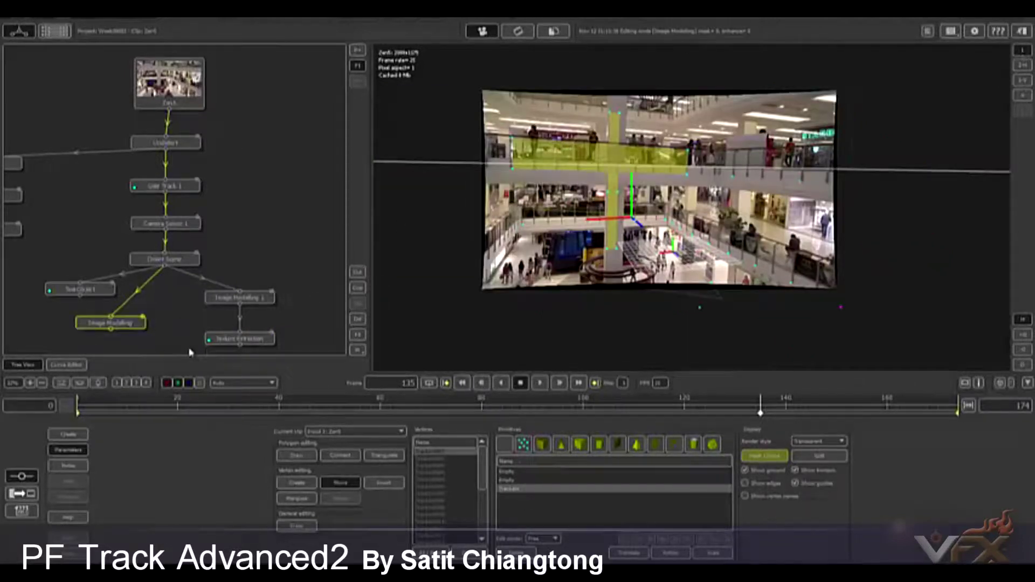
right_click(129, 325)
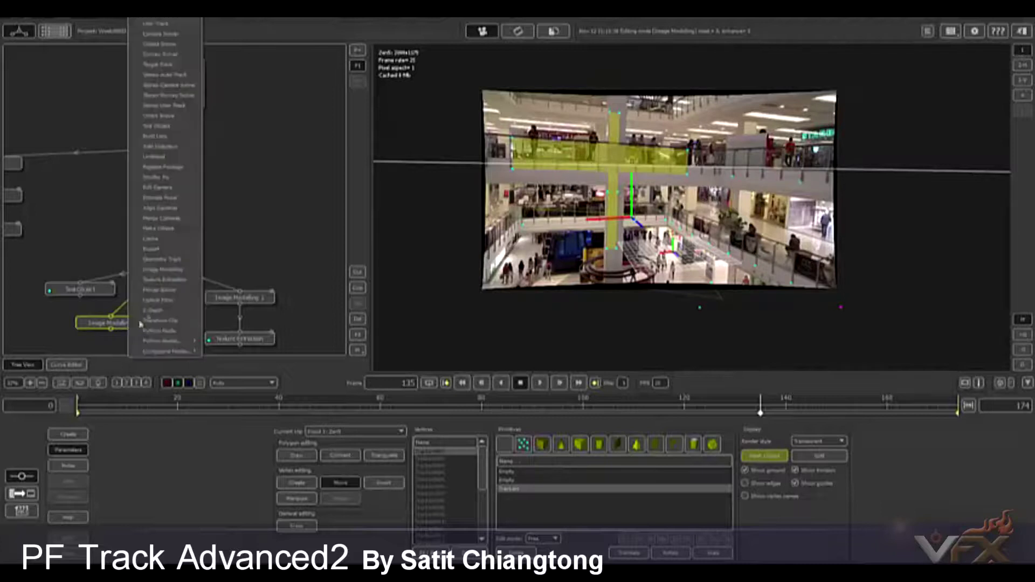
left_click(175, 277)
middle_click_drag(168, 339, 170, 287)
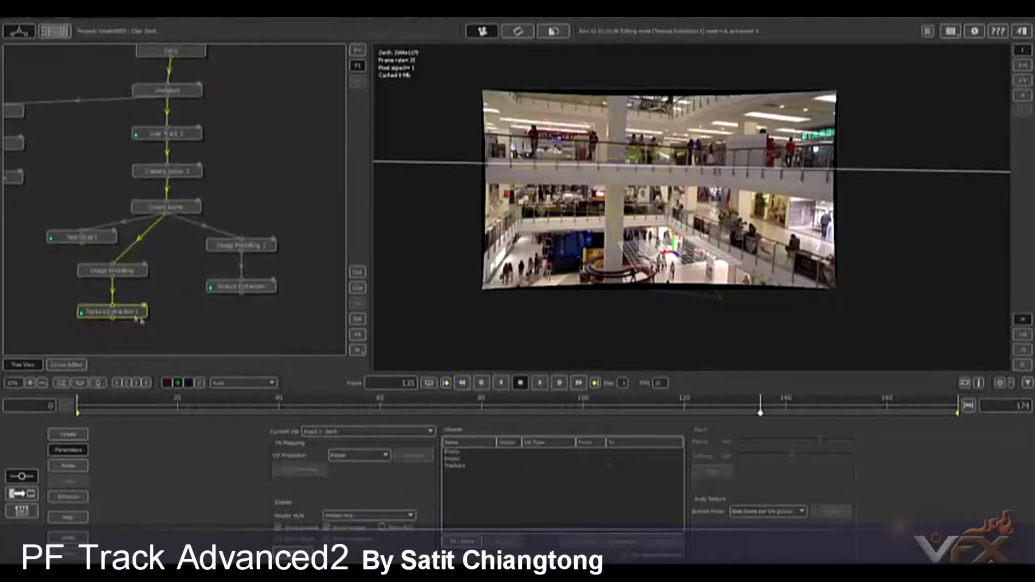
Step: Set the UV projection to Camera and generate UVs for both Empty objects and the Trackers object
left_click(447, 453)
left_click(381, 456)
left_click(365, 501)
left_click(412, 455)
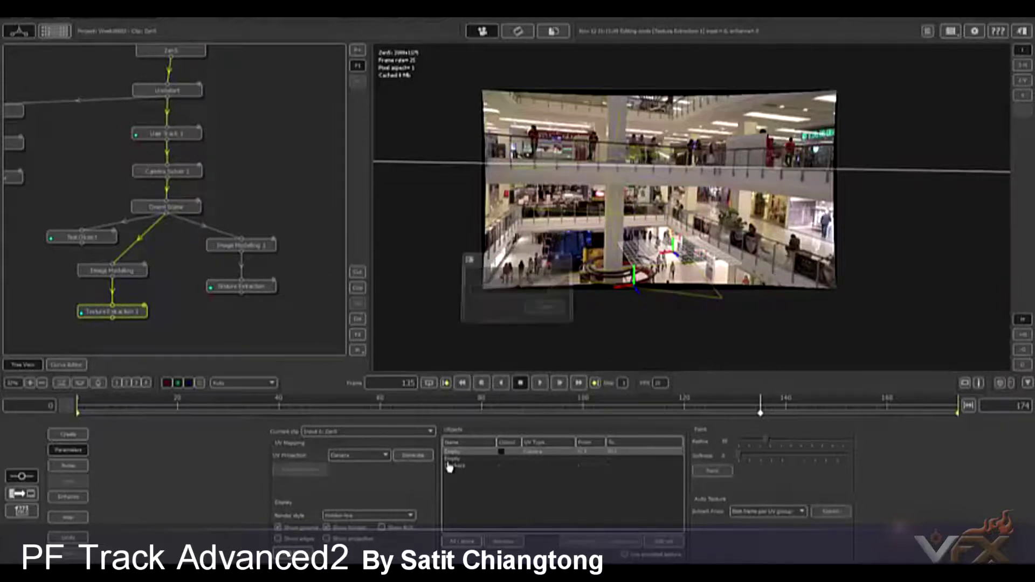
left_click(414, 456)
left_click(455, 466)
left_click(409, 456)
Step: Paint the footage texture onto the column and balcony geometry at frame 135, and onto the floor triangle at frame 102
left_click(712, 470)
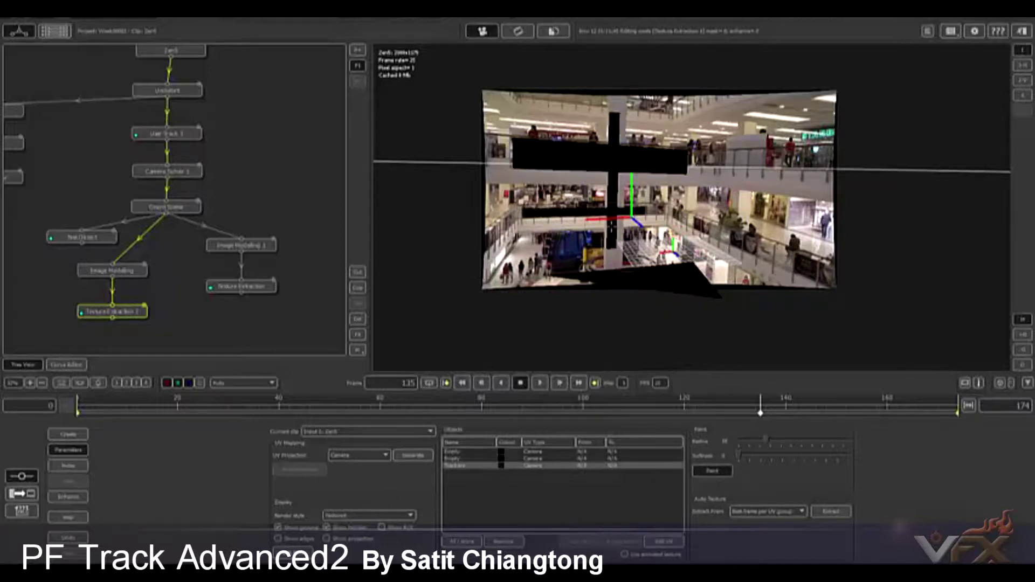
mouse_move(531, 157)
left_mouse_down()
mouse_move(516, 157)
mouse_move(577, 157)
left_mouse_up()
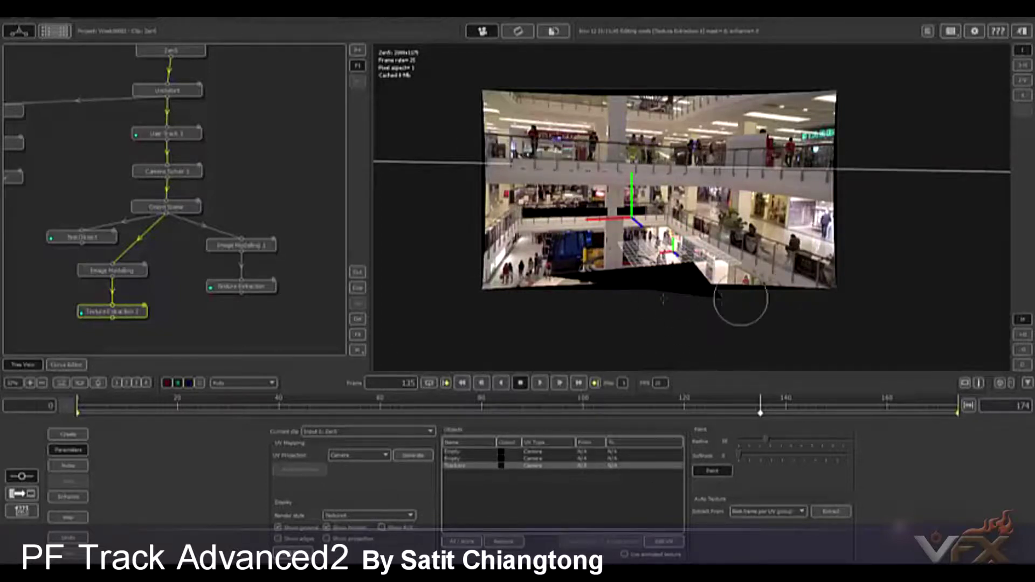
left_click_drag(761, 415, 593, 413)
left_click(500, 458)
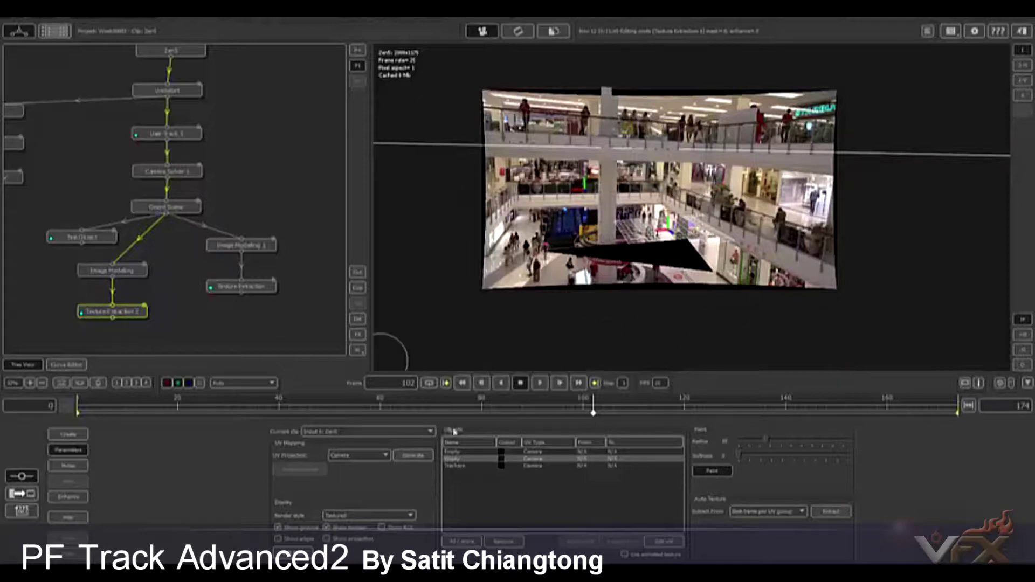
left_click(471, 452)
mouse_move(619, 254)
left_mouse_down()
mouse_move(691, 253)
mouse_move(702, 270)
left_mouse_up()
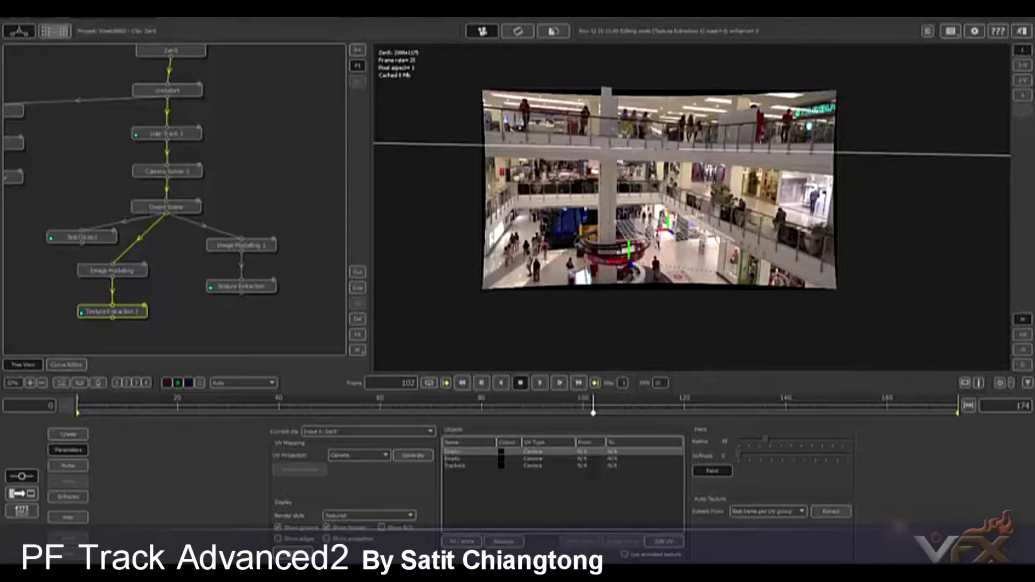
Step: Inspect the painted geometry at frame 118 by orbiting the 3D scene in the two-view layout, and return to single view with painting off
scroll(782, 237, "up", 3)
middle_click_drag(776, 241, 786, 251)
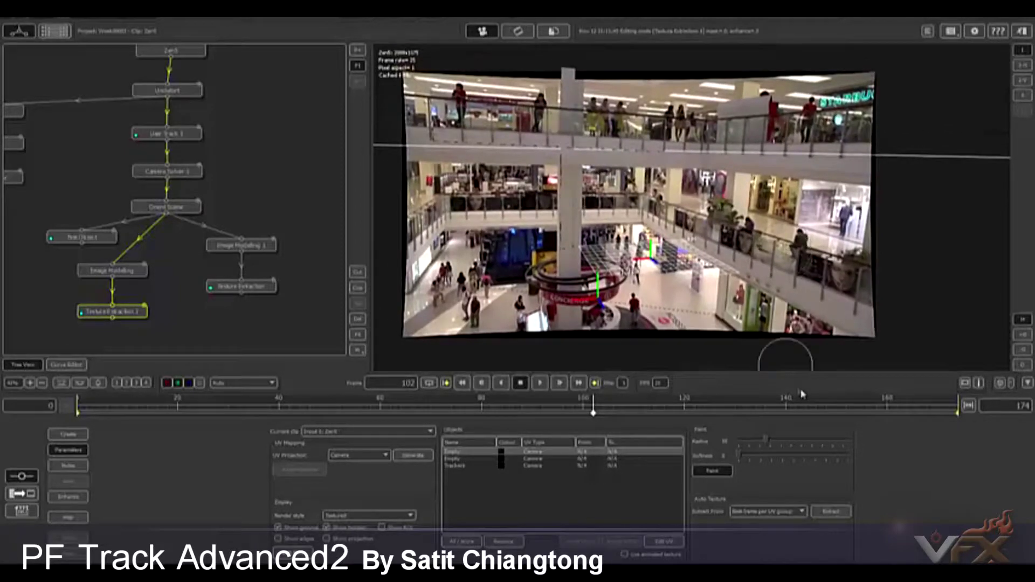
left_click_drag(768, 412, 674, 412)
left_click(1023, 67)
left_click_drag(849, 264, 897, 258)
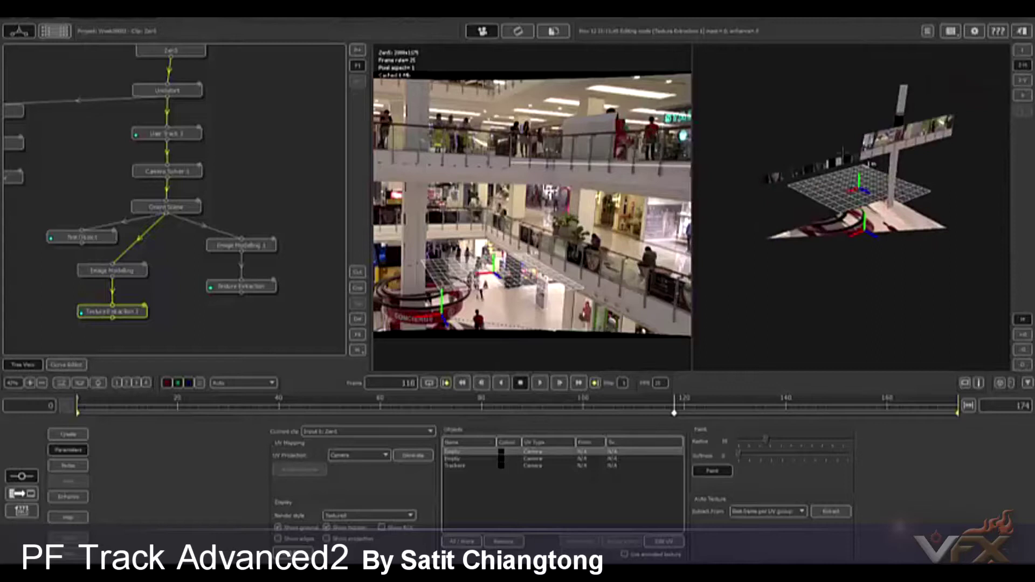
mouse_move(933, 176)
left_mouse_down()
mouse_move(959, 172)
mouse_move(944, 201)
mouse_move(988, 209)
mouse_move(944, 221)
mouse_move(927, 262)
mouse_move(927, 189)
left_mouse_up()
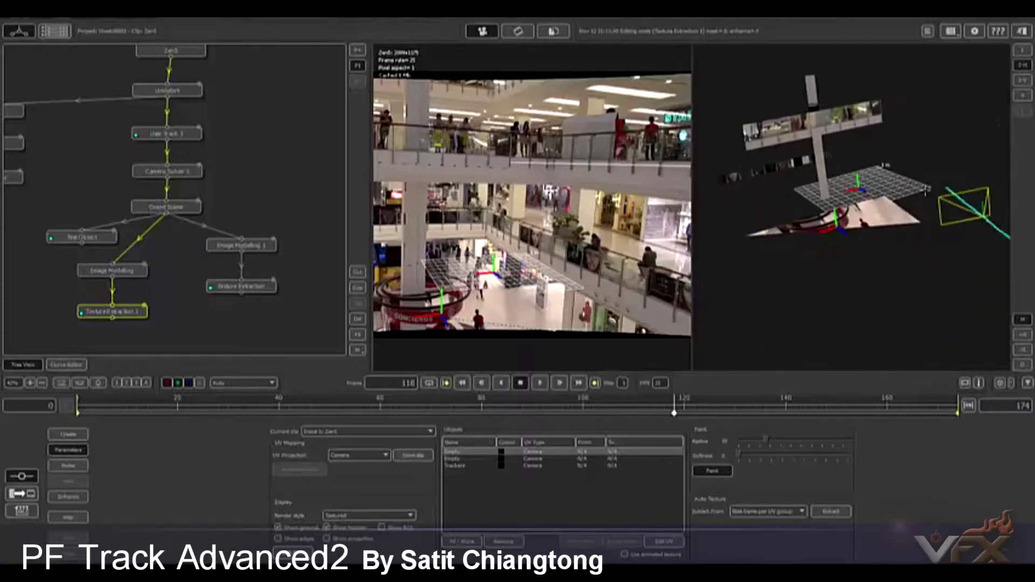
left_click(1023, 51)
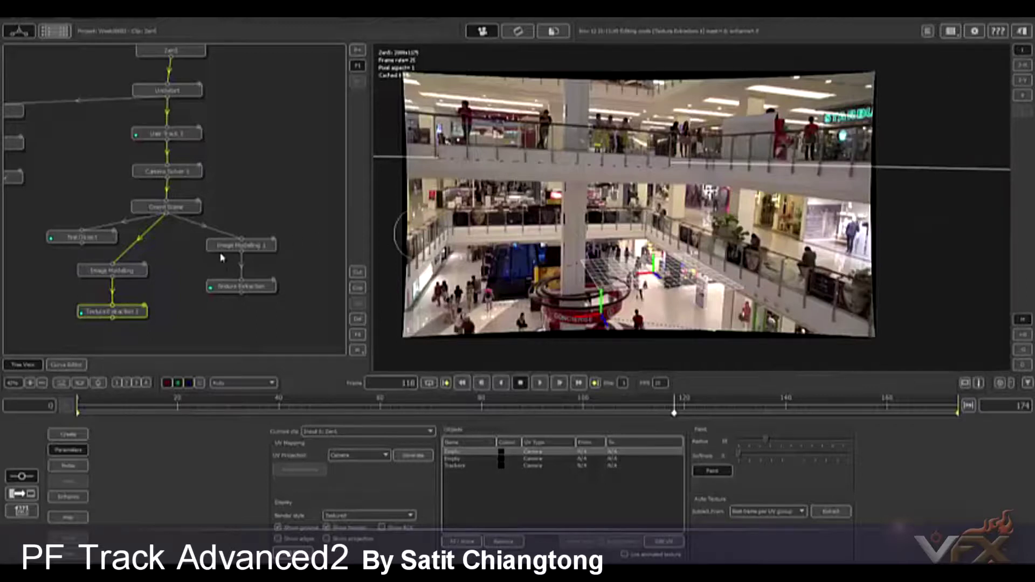
left_click(712, 470)
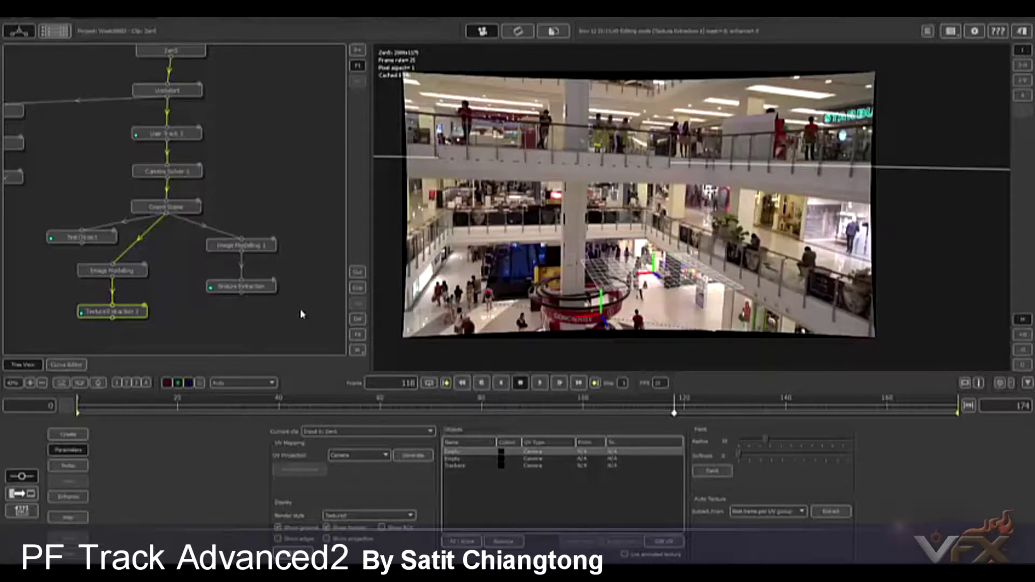
Step: Rearrange the node tree, aligning the main chain in one vertical column and moving the Image Modelling branch aside
left_click(259, 291)
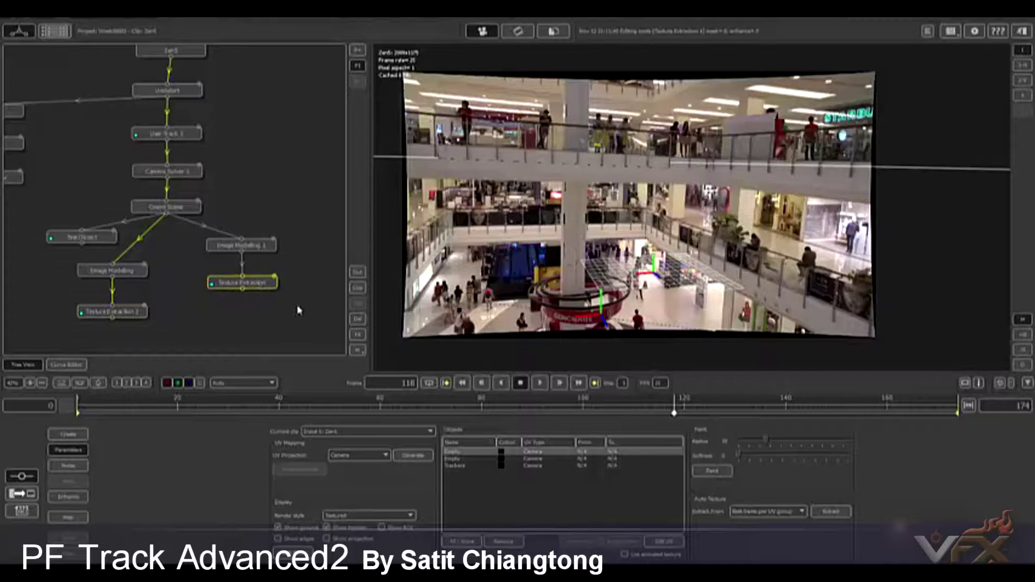
scroll(283, 308, "down", 2)
scroll(273, 308, "down", 1)
left_click_drag(205, 233, 264, 232)
left_click_drag(208, 201, 267, 203)
left_click_drag(194, 168, 255, 168)
left_click_drag(204, 135, 267, 138)
left_click_drag(196, 86, 256, 88)
left_click(256, 289)
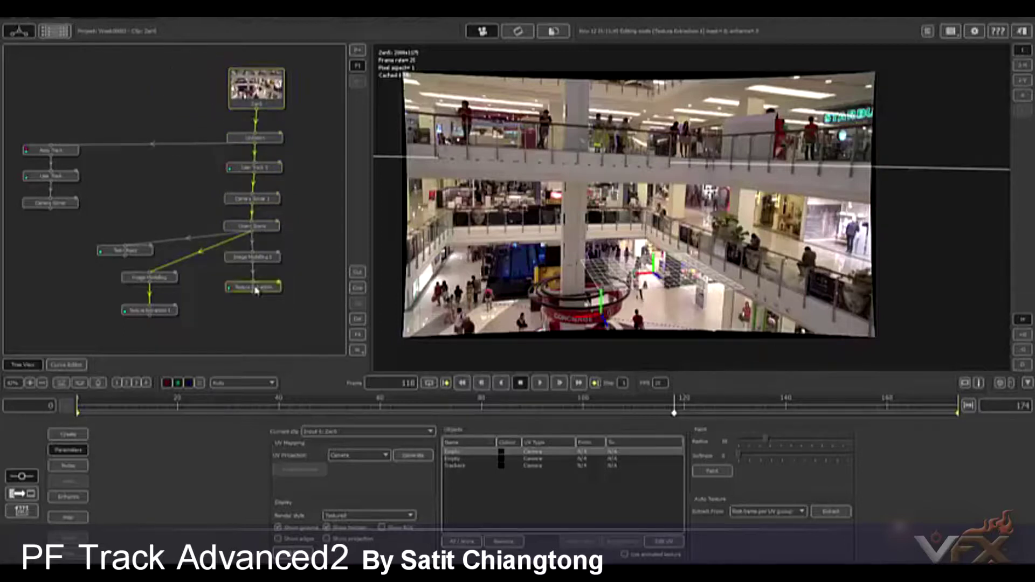
left_click_drag(164, 312, 132, 312)
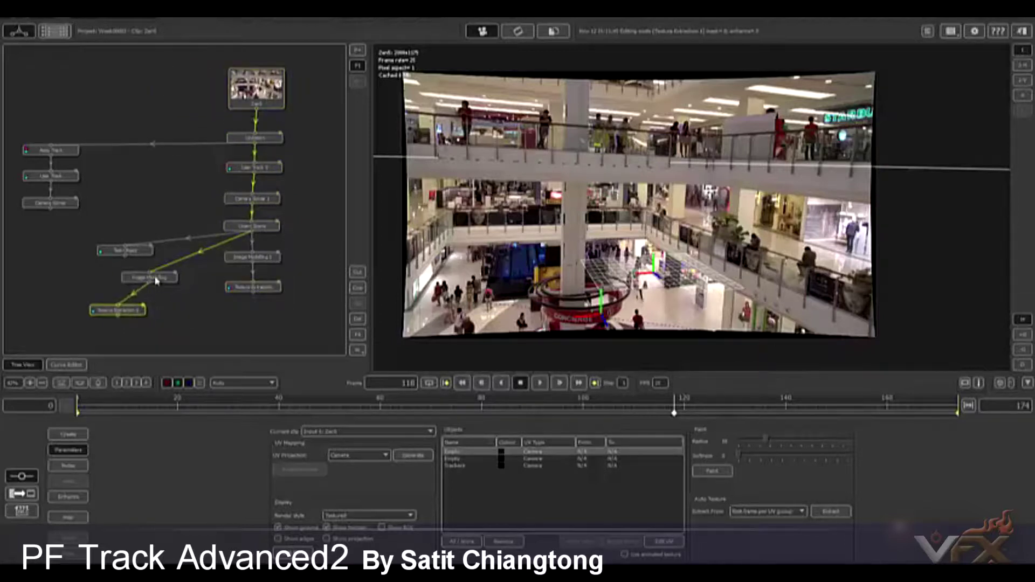
left_click_drag(155, 280, 130, 280)
Step: Add an Export node below the main chain's Texture Extraction and enable the Zen5 clip for clip export
left_click(257, 289)
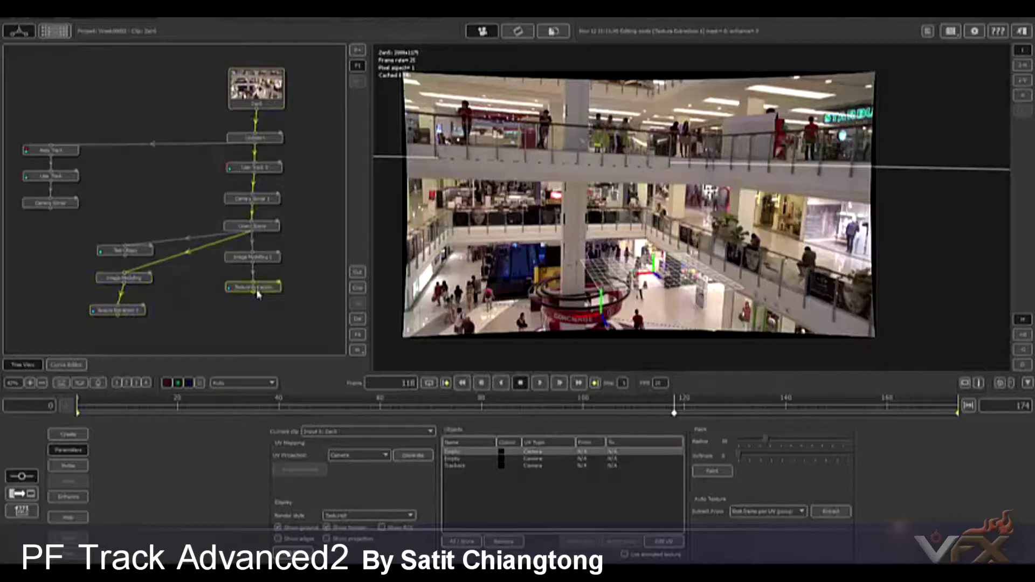
right_click(257, 292)
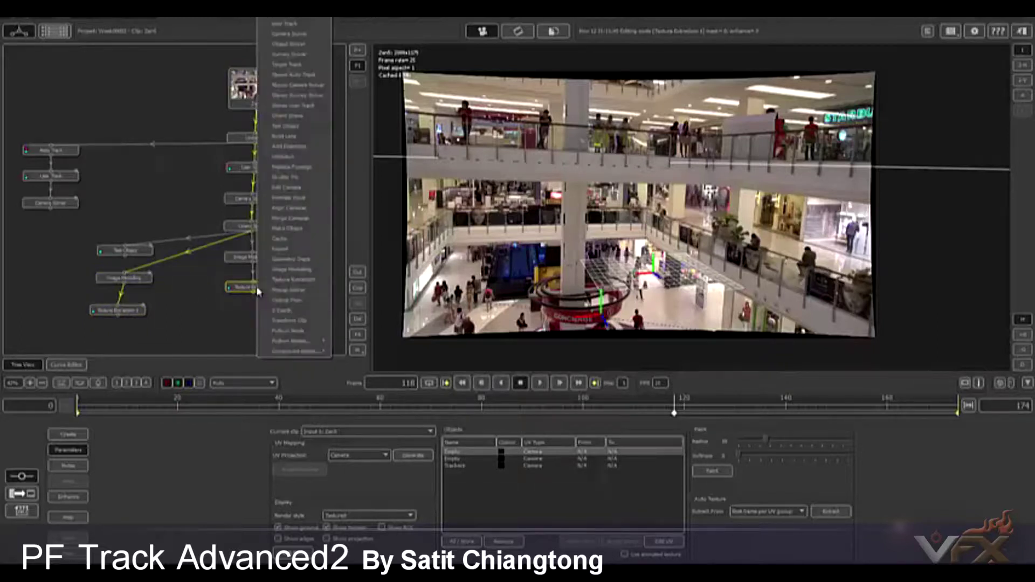
left_click(281, 248)
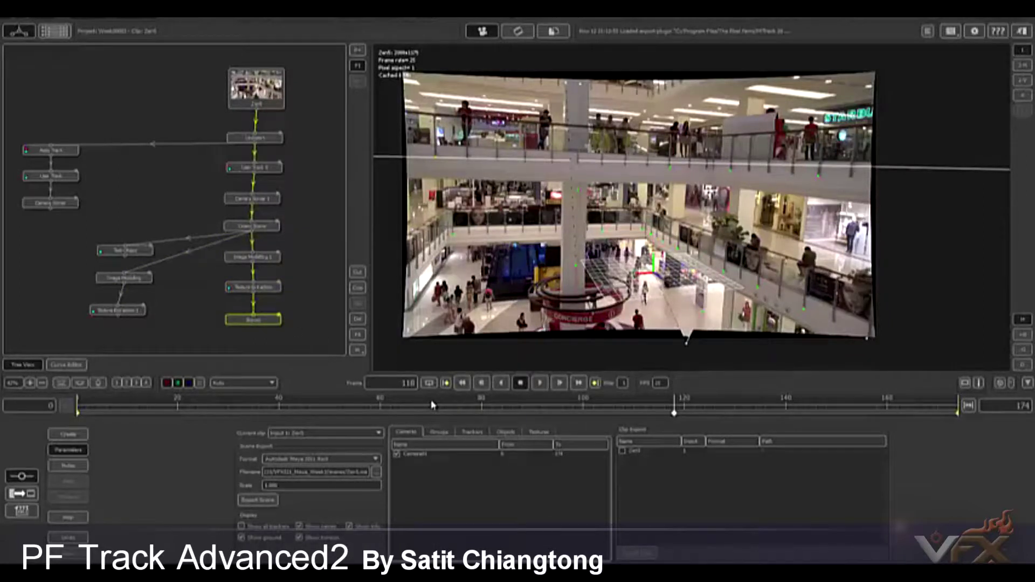
left_click(623, 451)
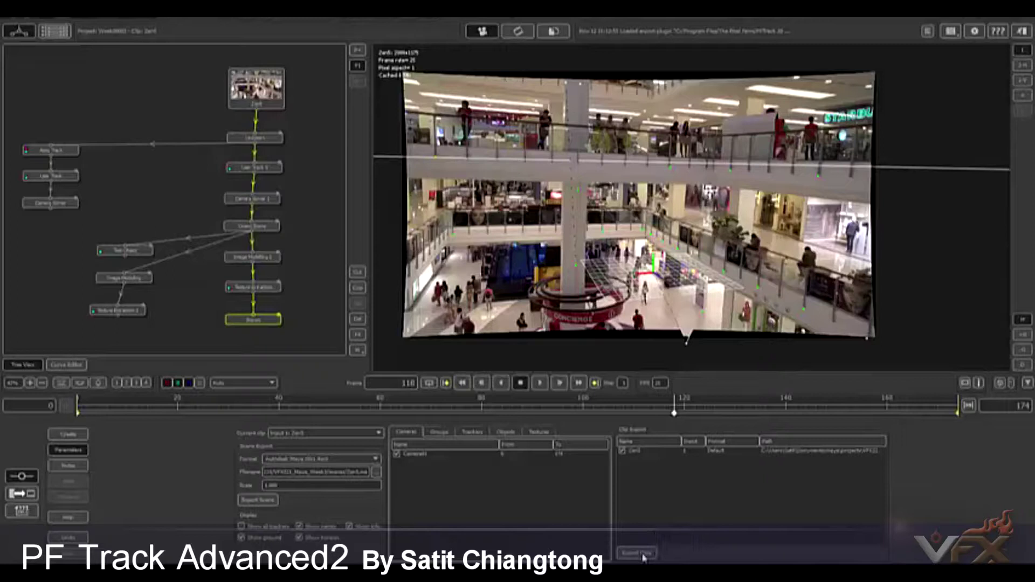
double_click(825, 454)
double_click(491, 228)
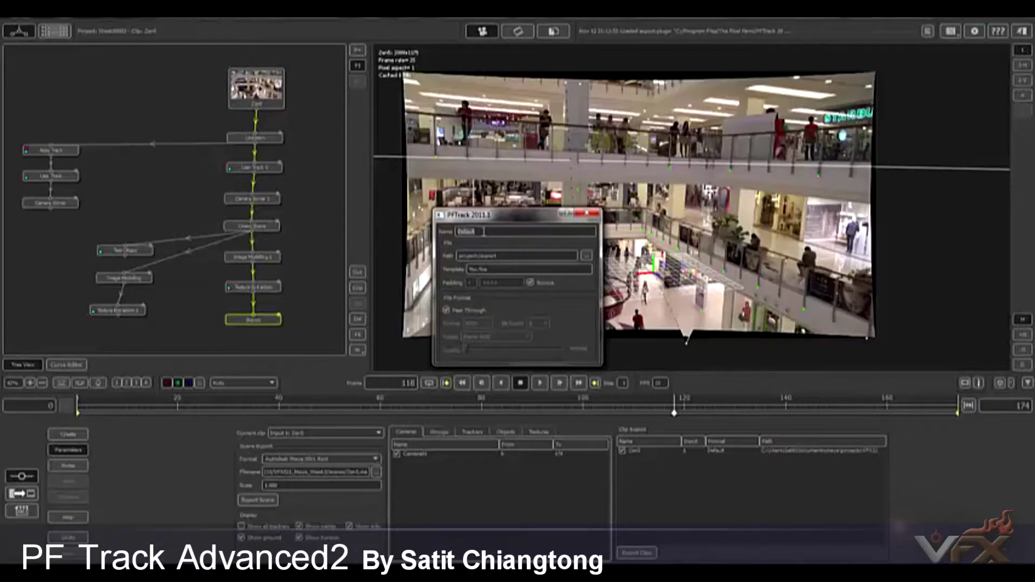
type("Ad")
left_click(593, 213)
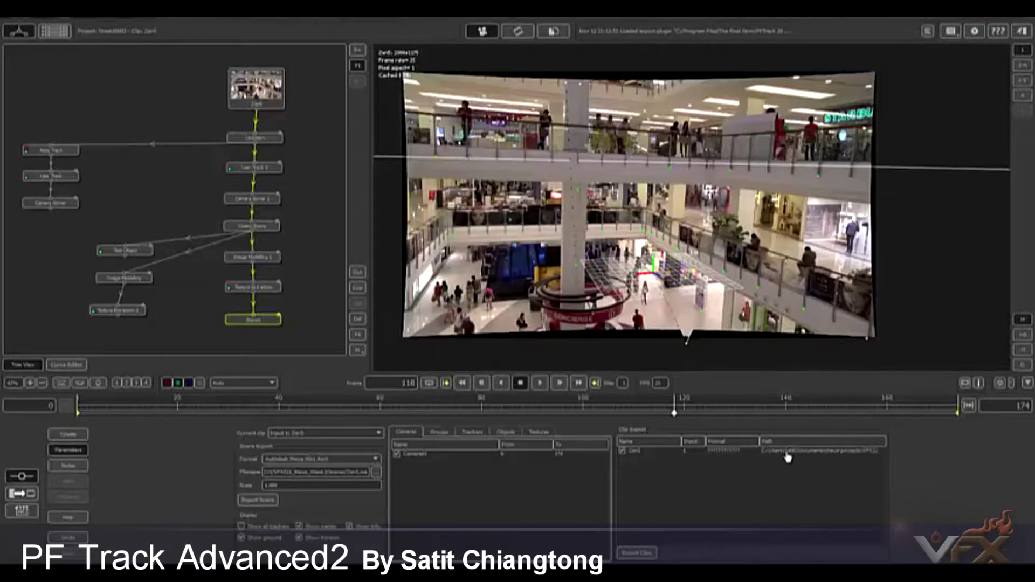
Step: Rename the Zen5 clip's export format as BGUndistort and export the clip
double_click(731, 455)
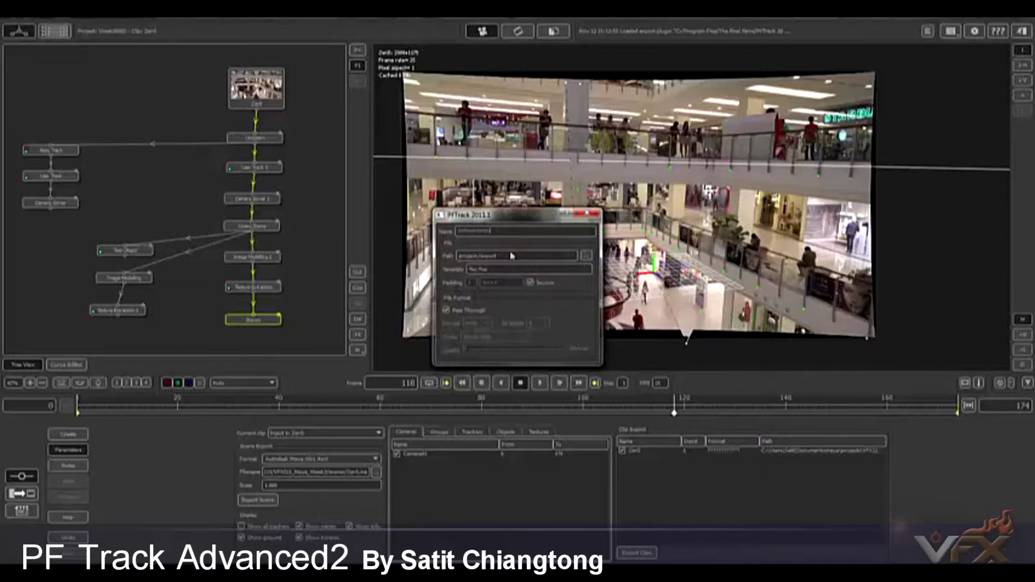
left_click_drag(498, 231, 456, 232)
key("BackSpace")
left_click(593, 213)
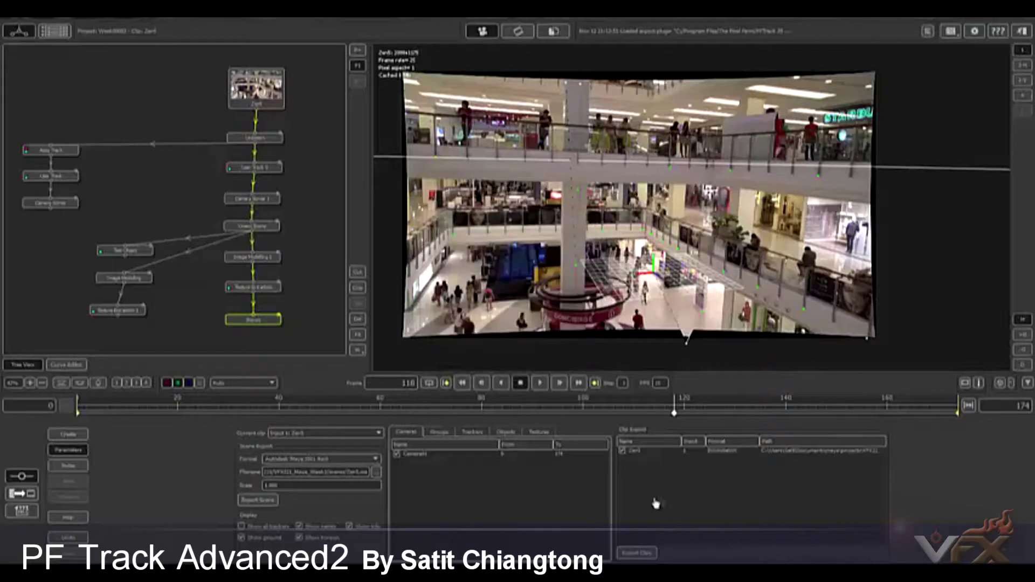
left_click(641, 554)
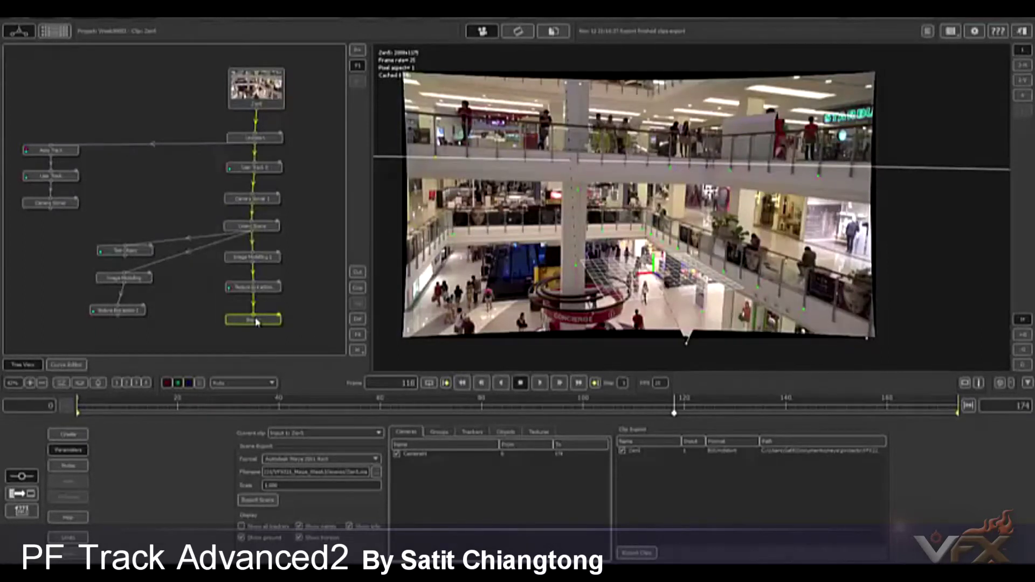
left_click_drag(312, 327, 240, 82)
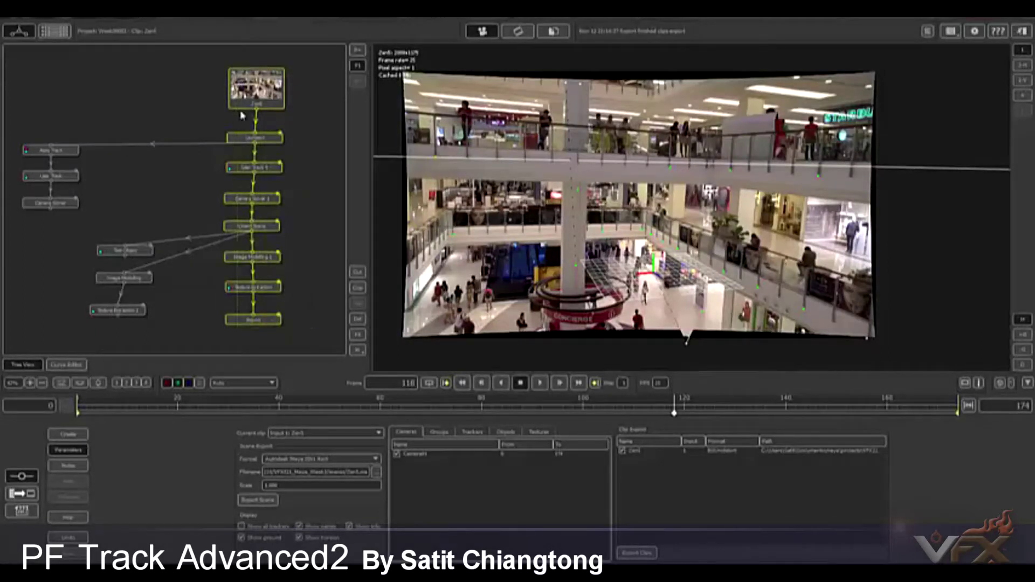
left_click(135, 252)
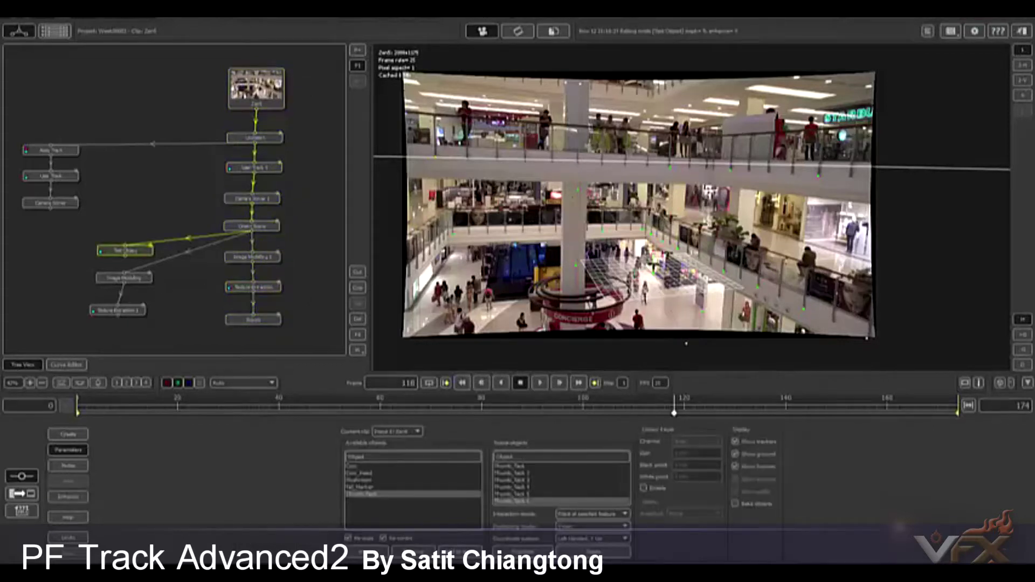
left_click_drag(311, 328, 219, 81)
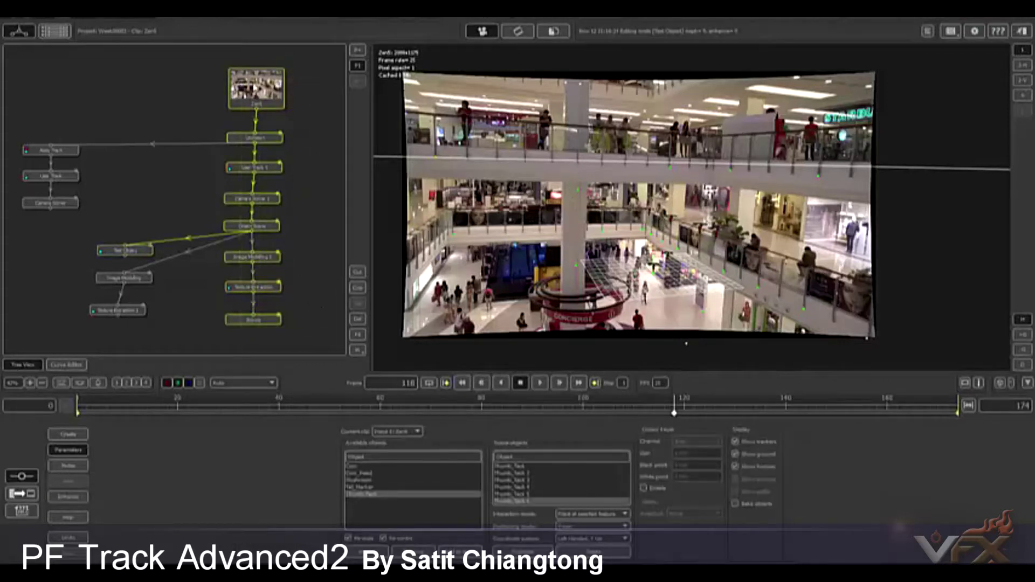
Step: Set the Export node's Maya scene filename to Week3_ImageModeling in the project's scenes folder and export the scene
left_click(268, 322)
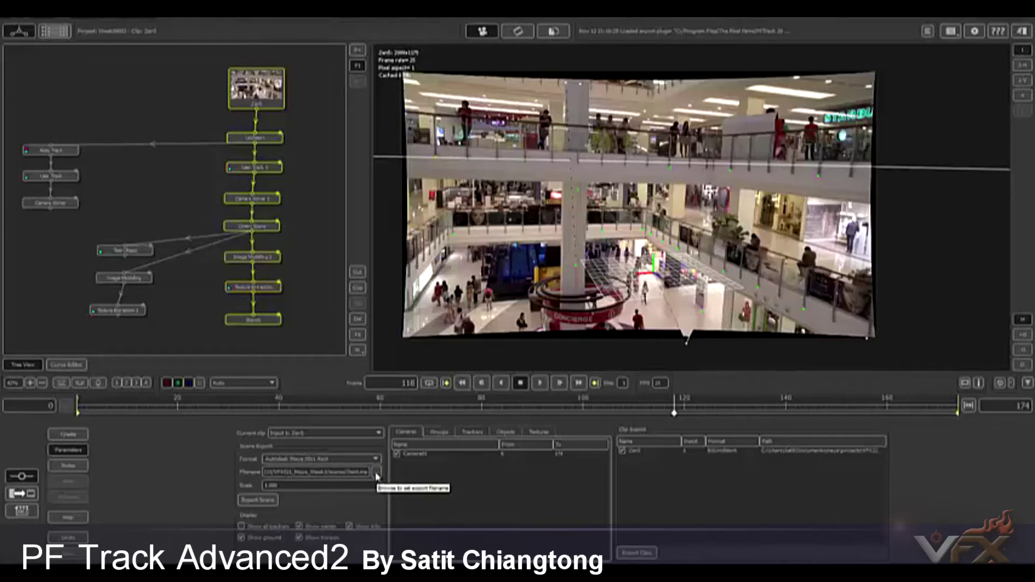
left_click(376, 474)
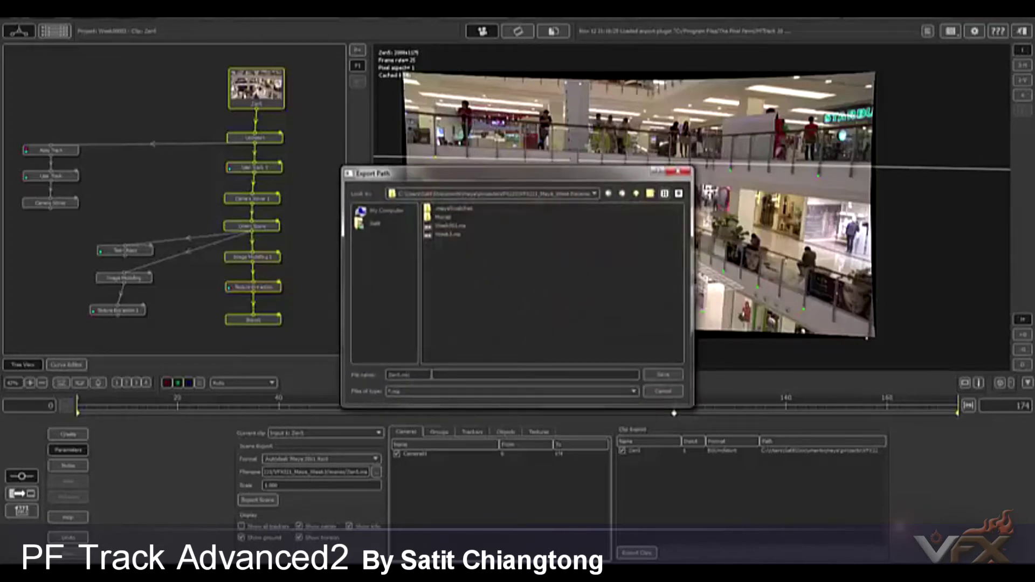
key("BackSpace")
type("We")
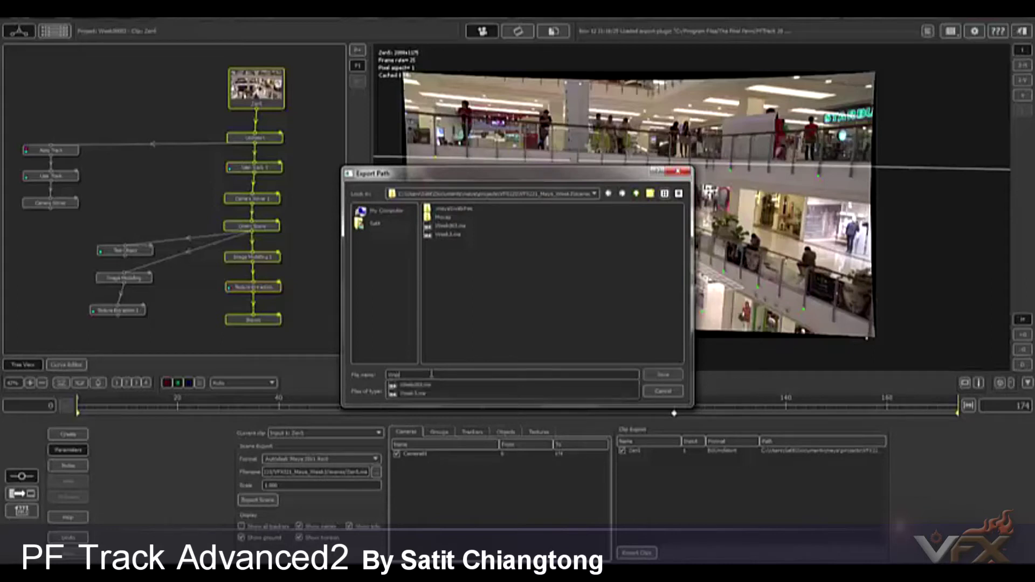
type("ek1")
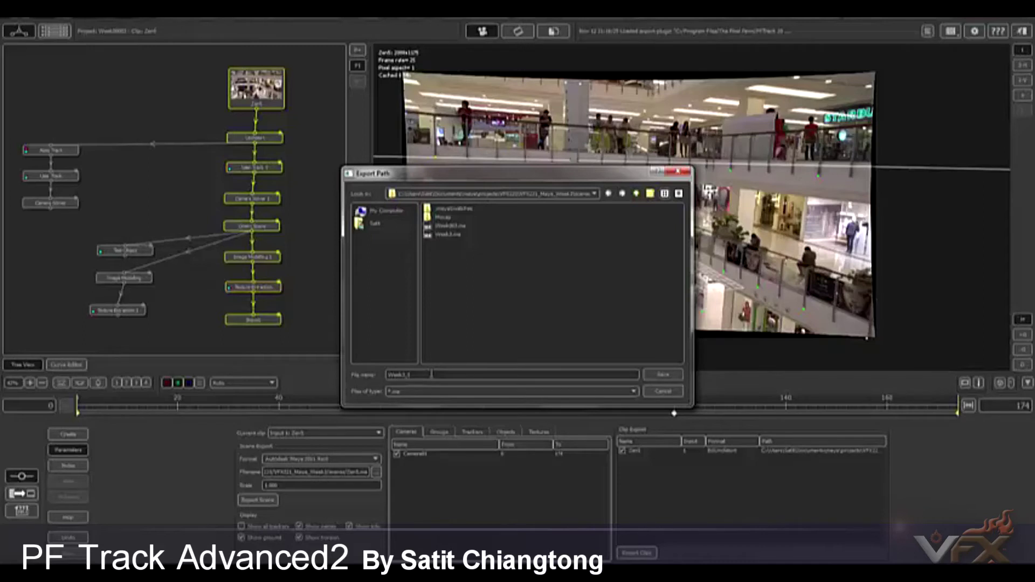
type("a")
type("8")
key("Return")
left_click(270, 500)
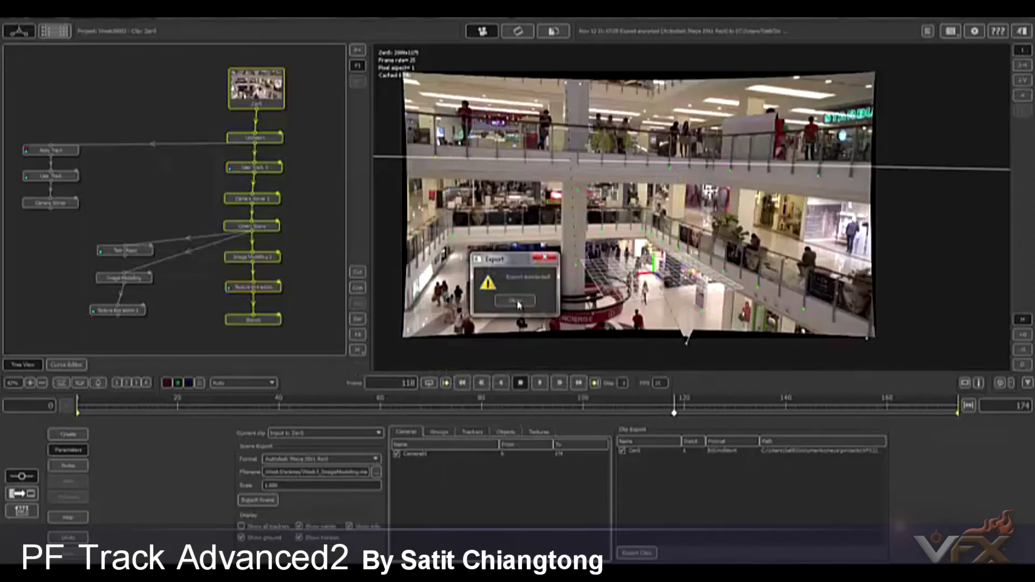
left_click(516, 301)
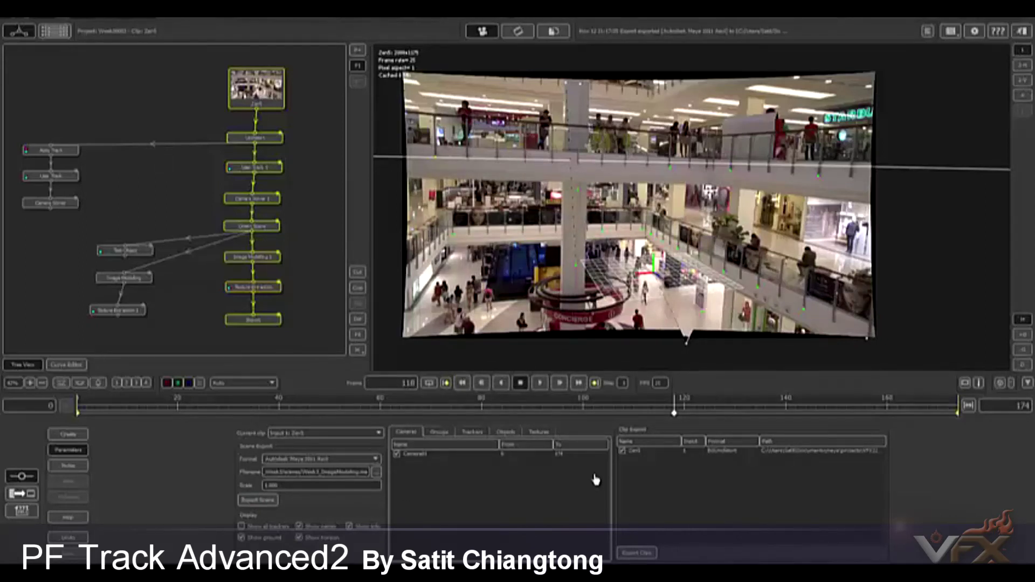